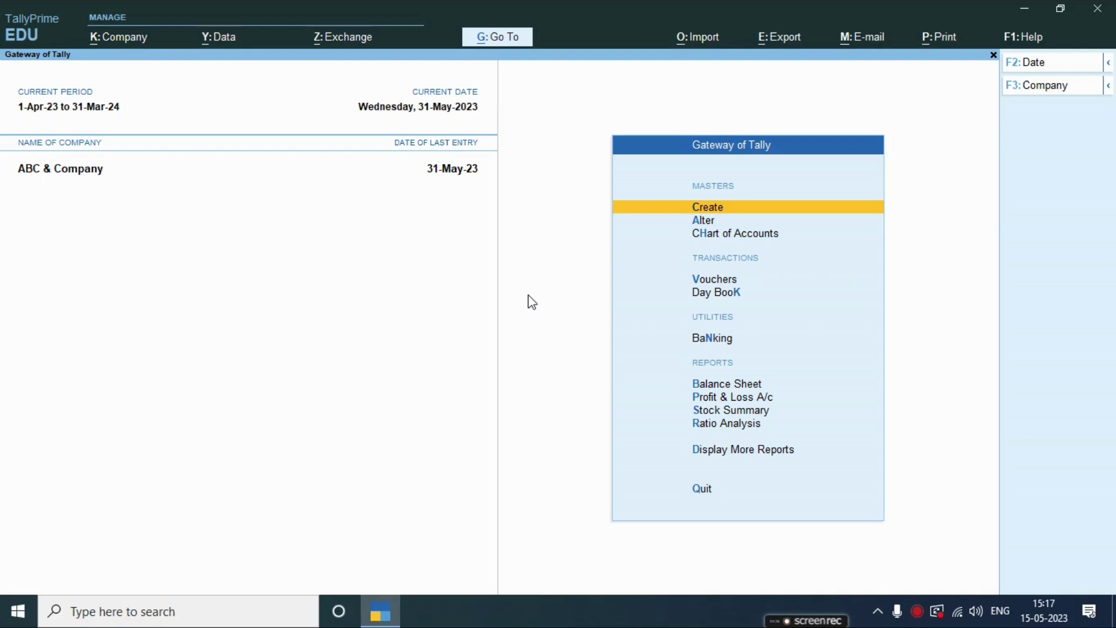
# Switch to the Windows Calculator, calculate 100+100 and close it
pyautogui.click(219, 610)
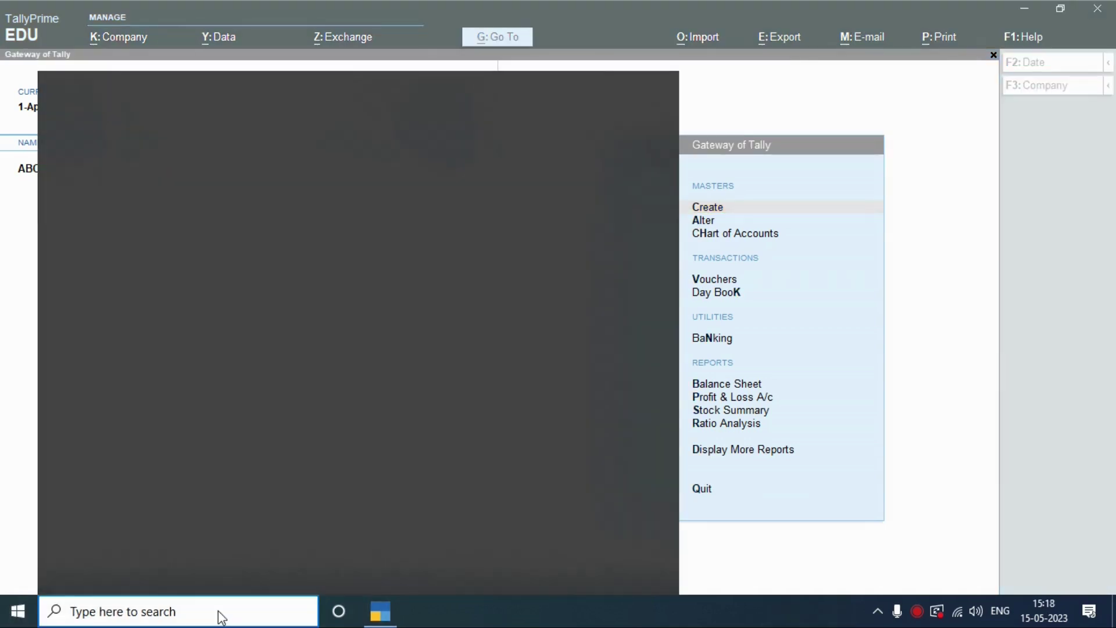
pyautogui.write('calc')
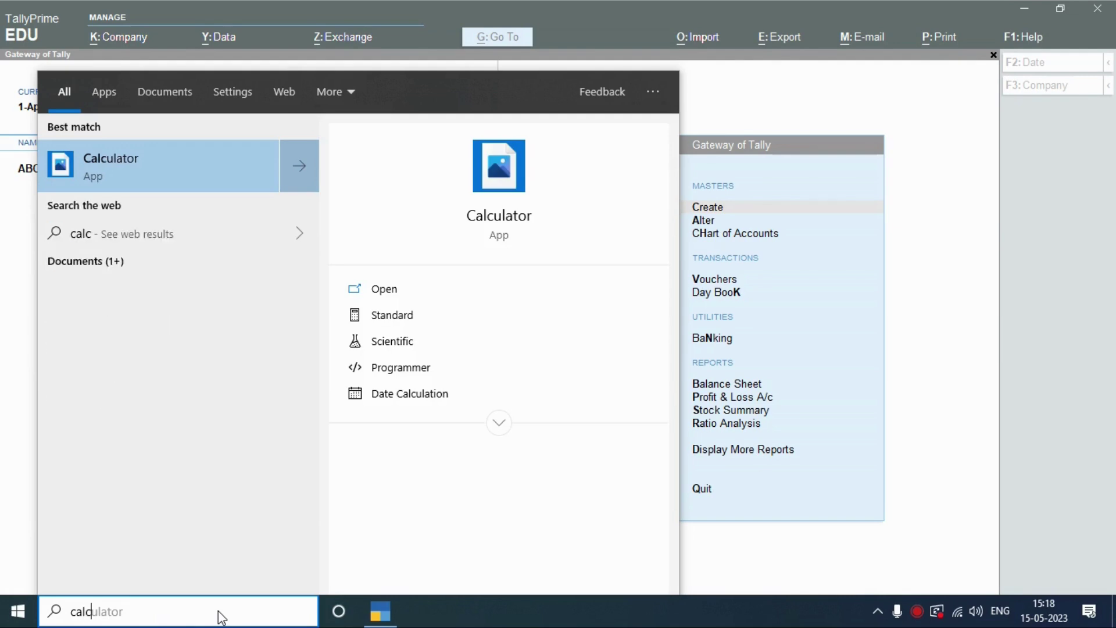
pyautogui.press('Return')
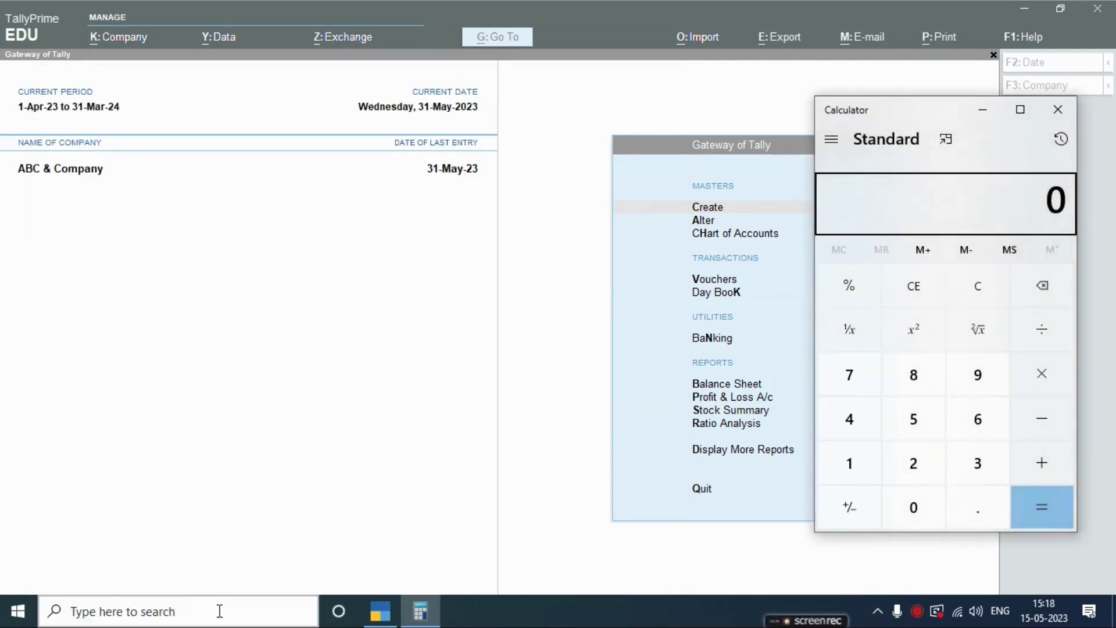
pyautogui.write('100+100')
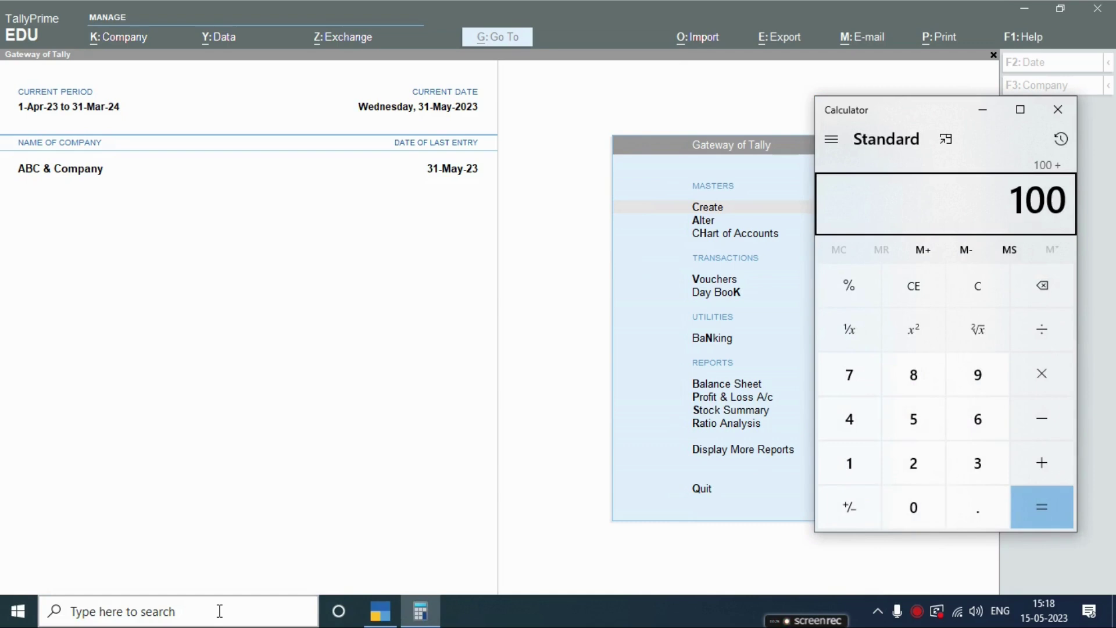
pyautogui.press('Return')
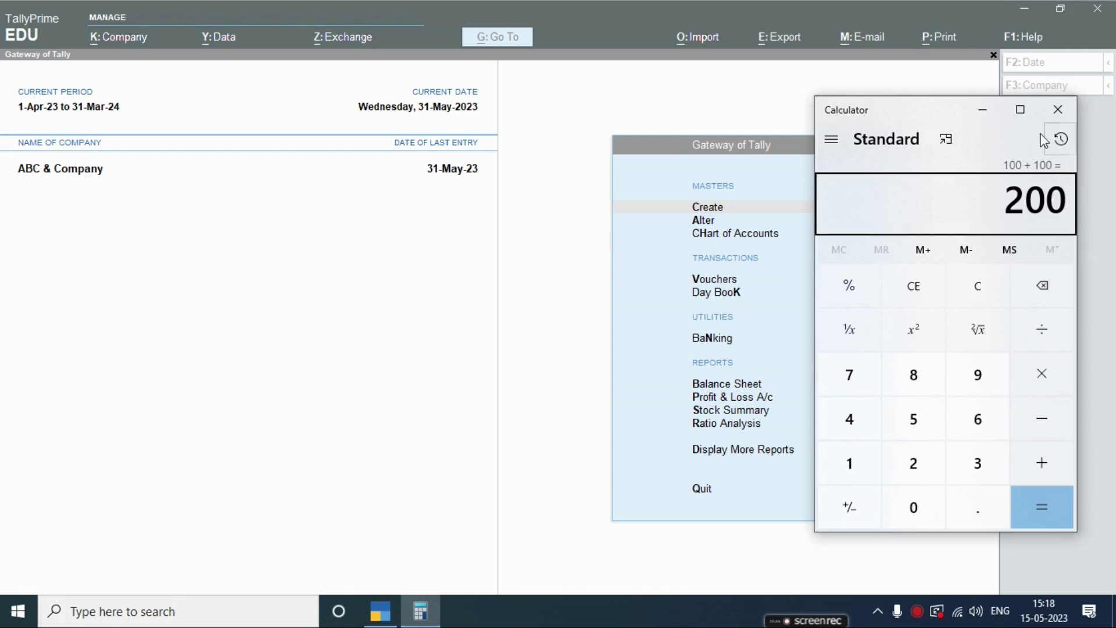
pyautogui.click(1057, 112)
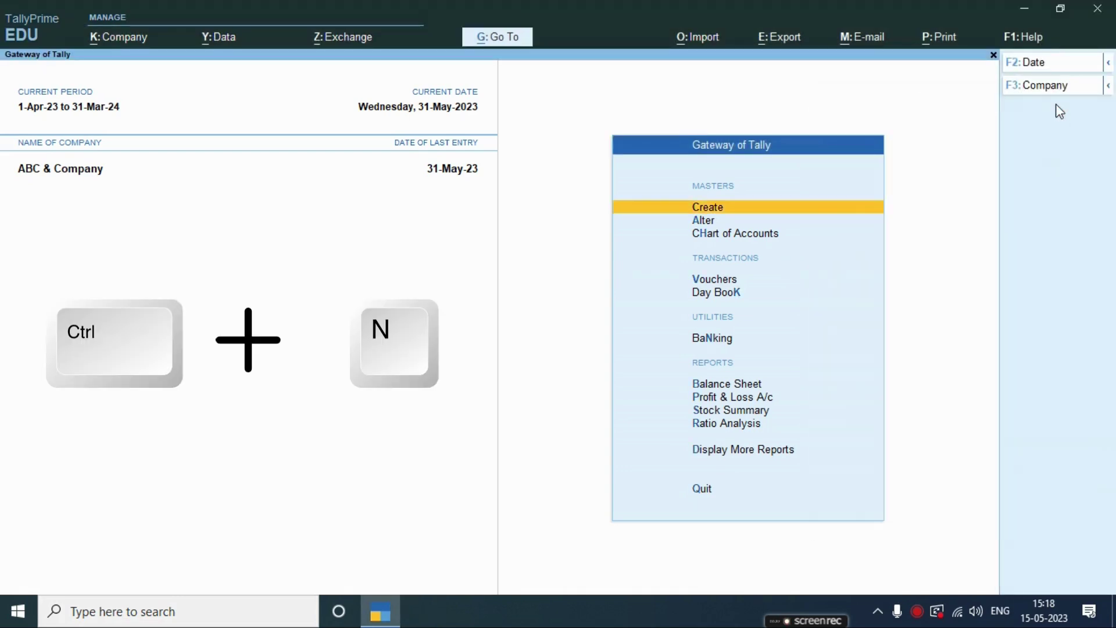
pyautogui.press('ctrl')
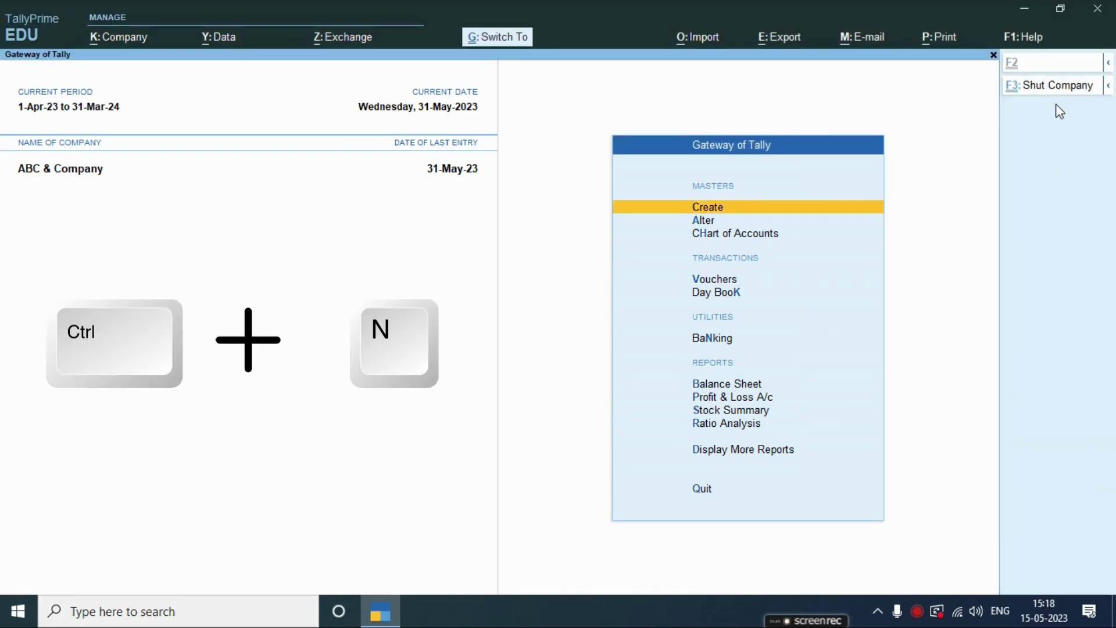
pyautogui.hotkey('ctrl', 'n')
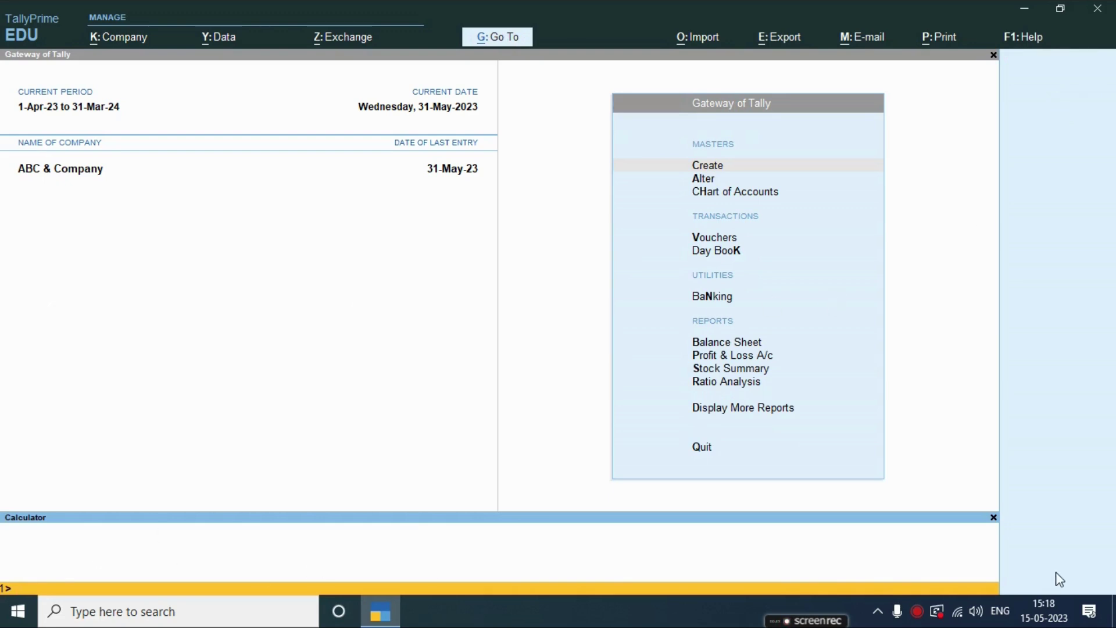
pyautogui.click(993, 517)
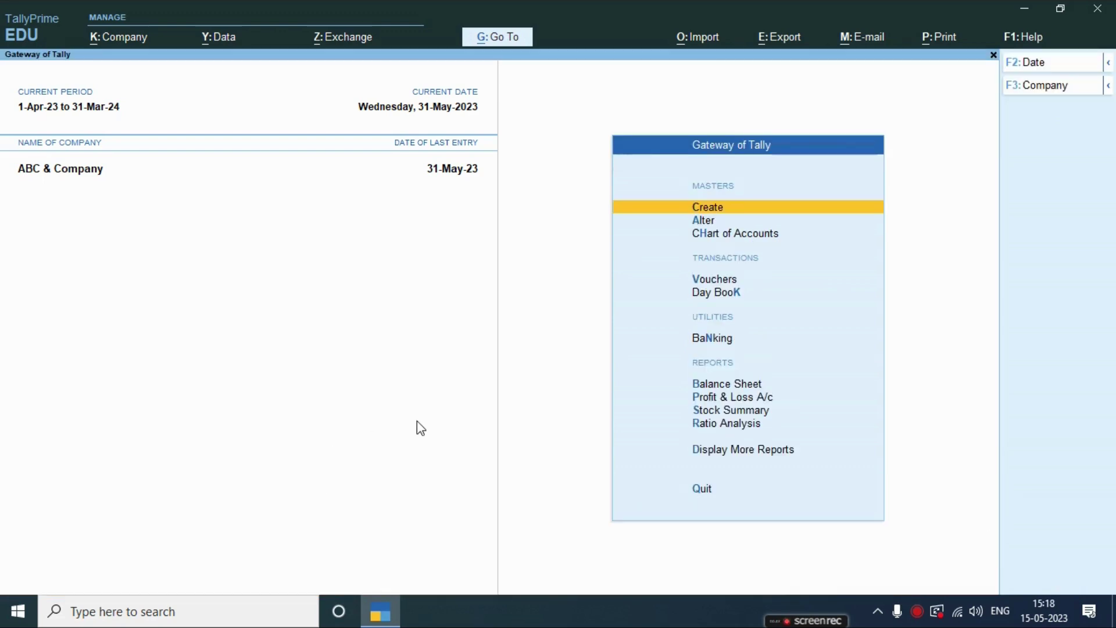
pyautogui.press('ctrl')
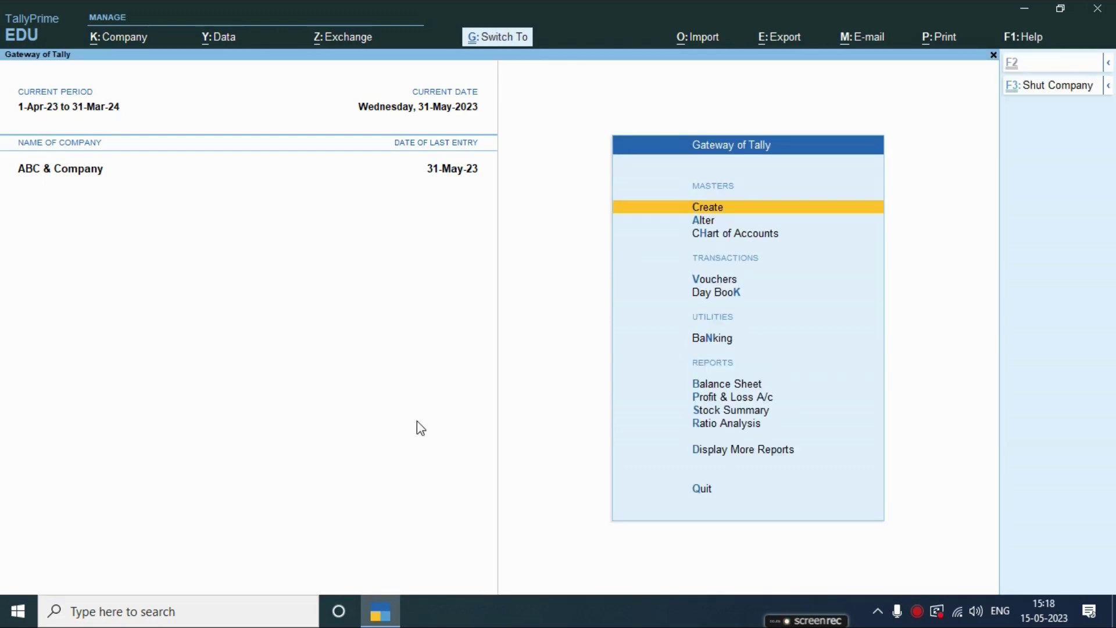
pyautogui.hotkey('ctrl', 'n')
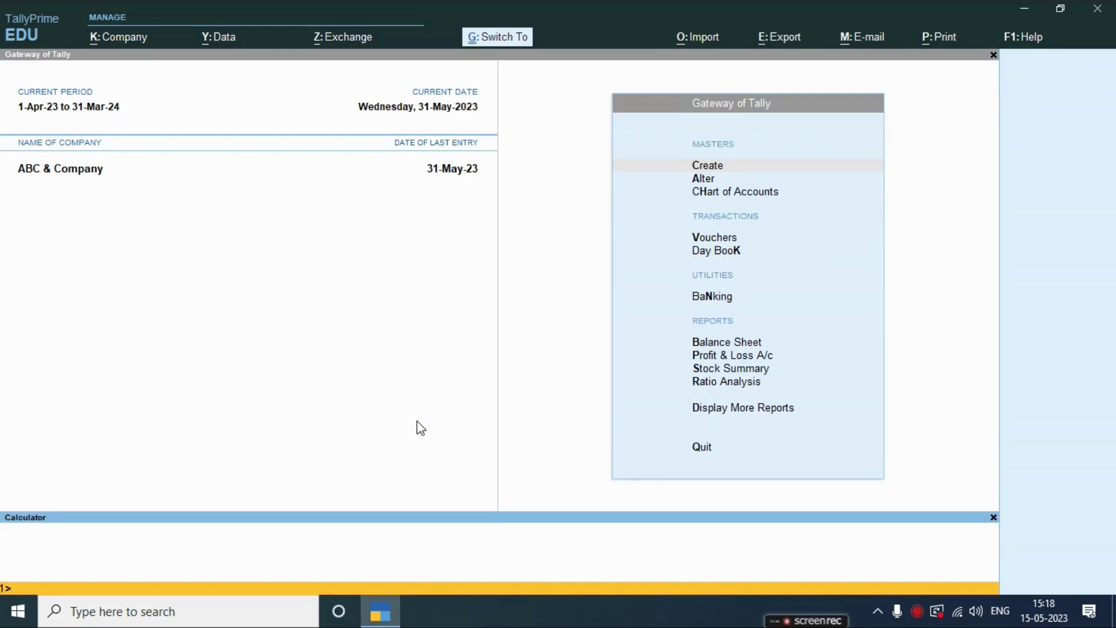
pyautogui.hotkey('ctrl', 'n')
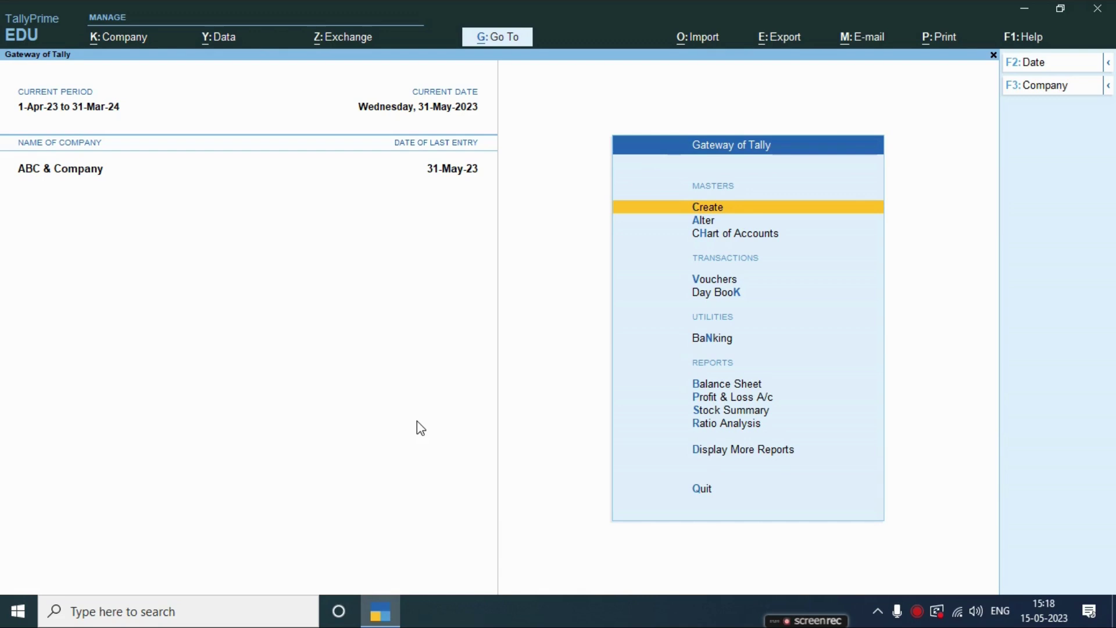
# Open the built-in calculator and calculate 100+100, 200-100 and 100*100
pyautogui.hotkey('ctrl', 'n')
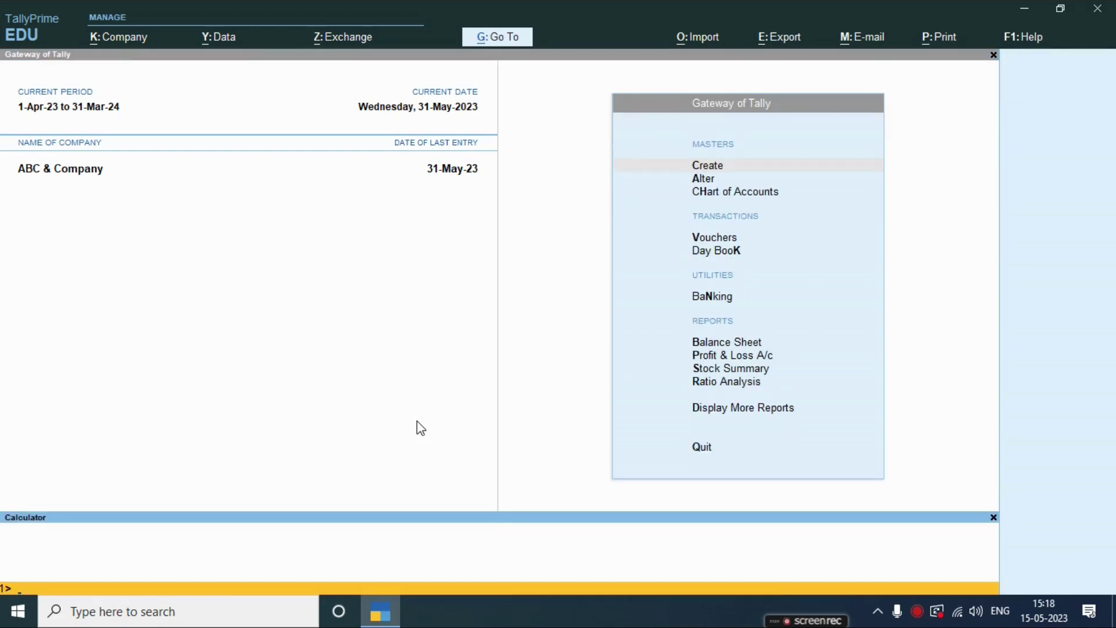
pyautogui.write('100+100')
pyautogui.press('Return')
pyautogui.write('200-100')
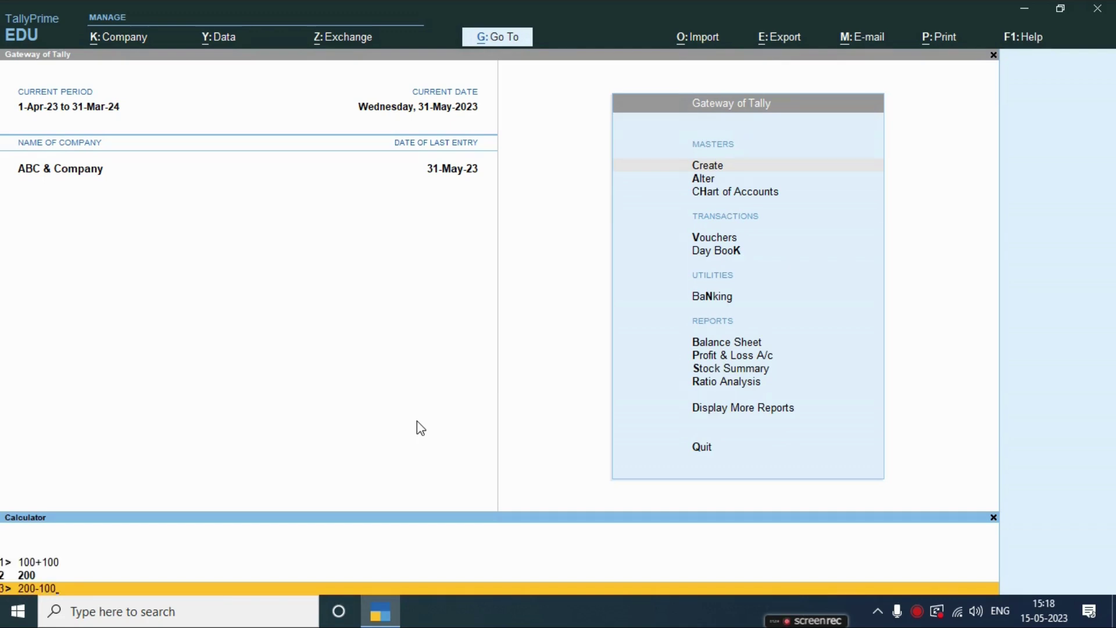
pyautogui.press('Return')
pyautogui.write('100*100')
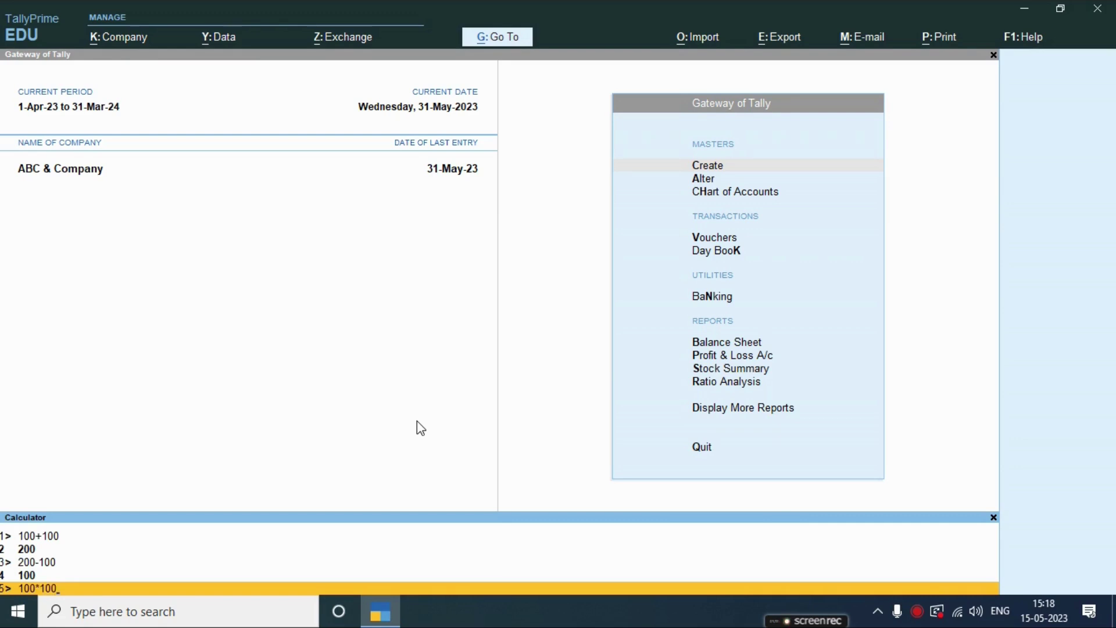
pyautogui.press('Return')
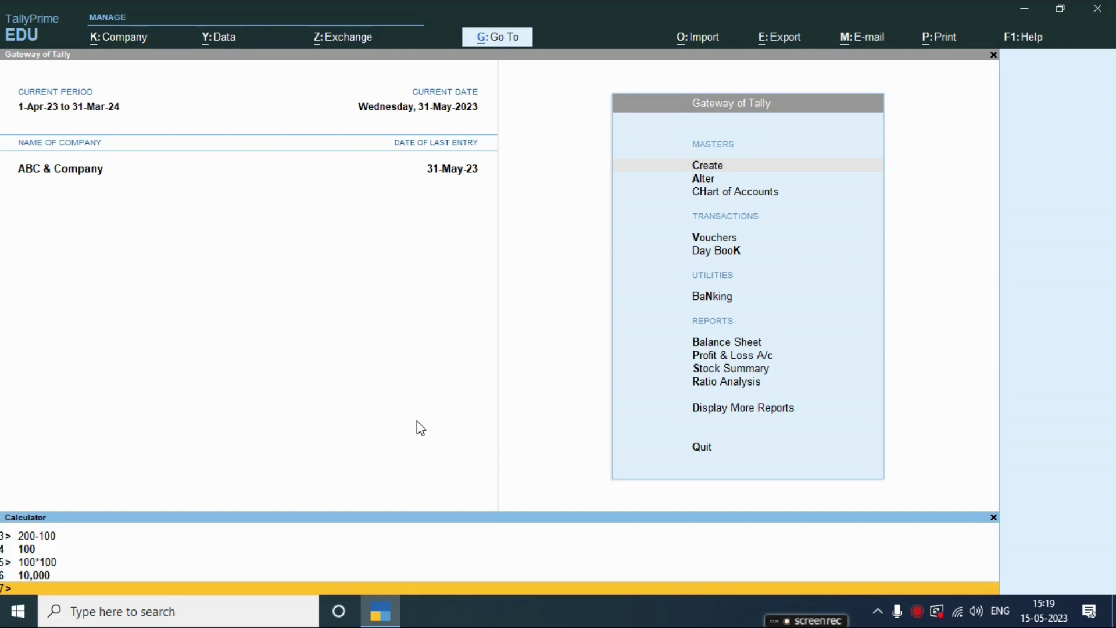
# Query the calculator for "cash", "axis bank" and "stock mobile", and close the calculator
pyautogui.write('cash')
pyautogui.press('Return')
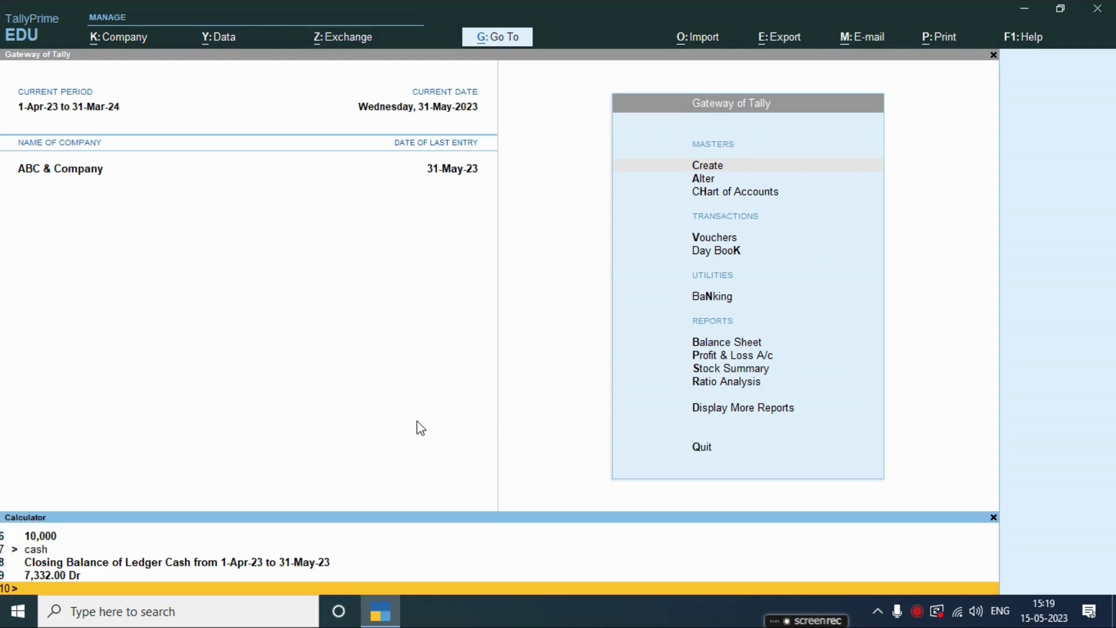
pyautogui.write('axis bank')
pyautogui.press('Return')
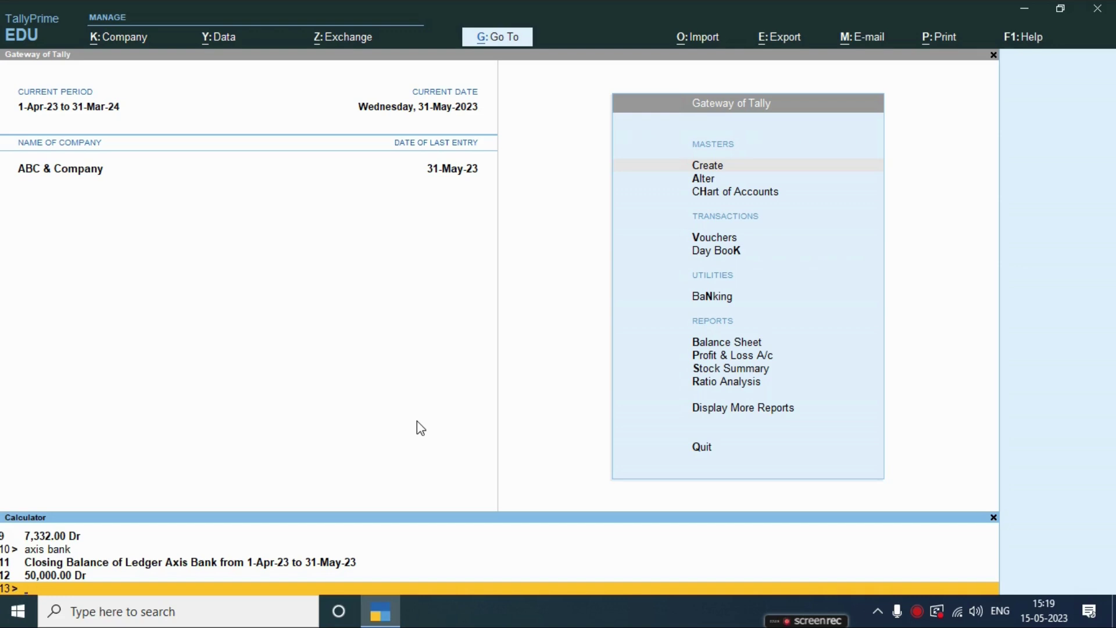
pyautogui.write('stock mobile')
pyautogui.press('Return')
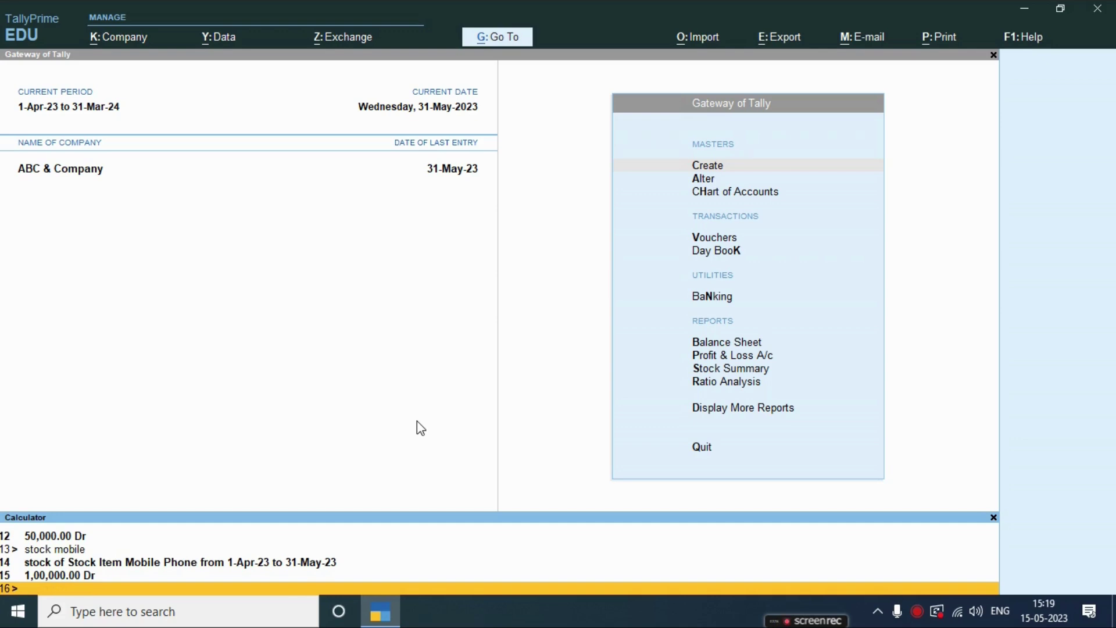
pyautogui.click(514, 41)
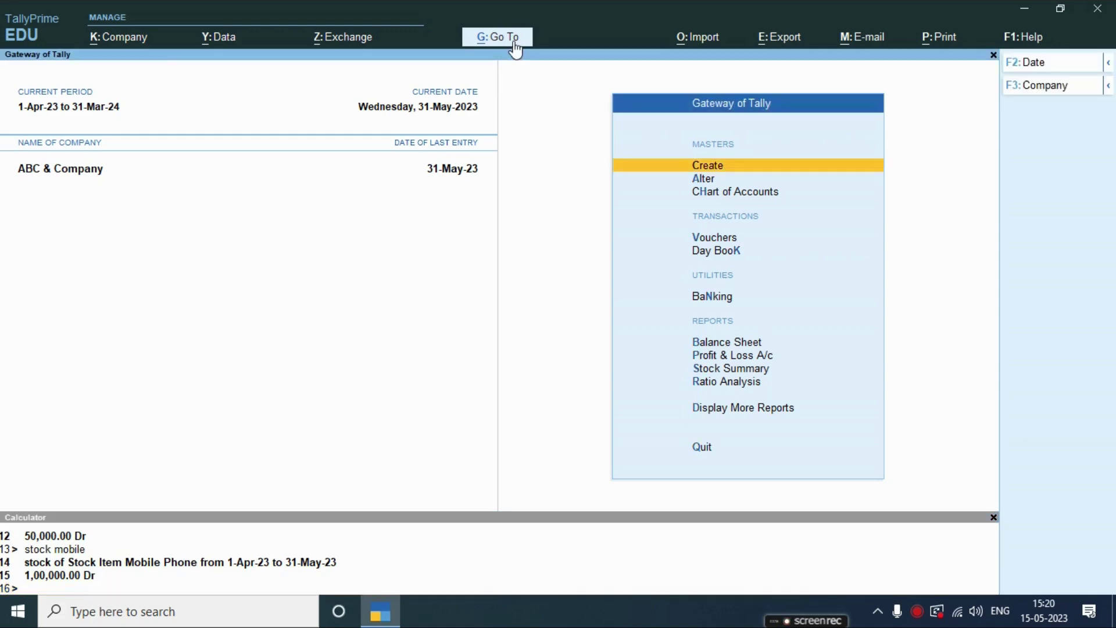
pyautogui.click(993, 518)
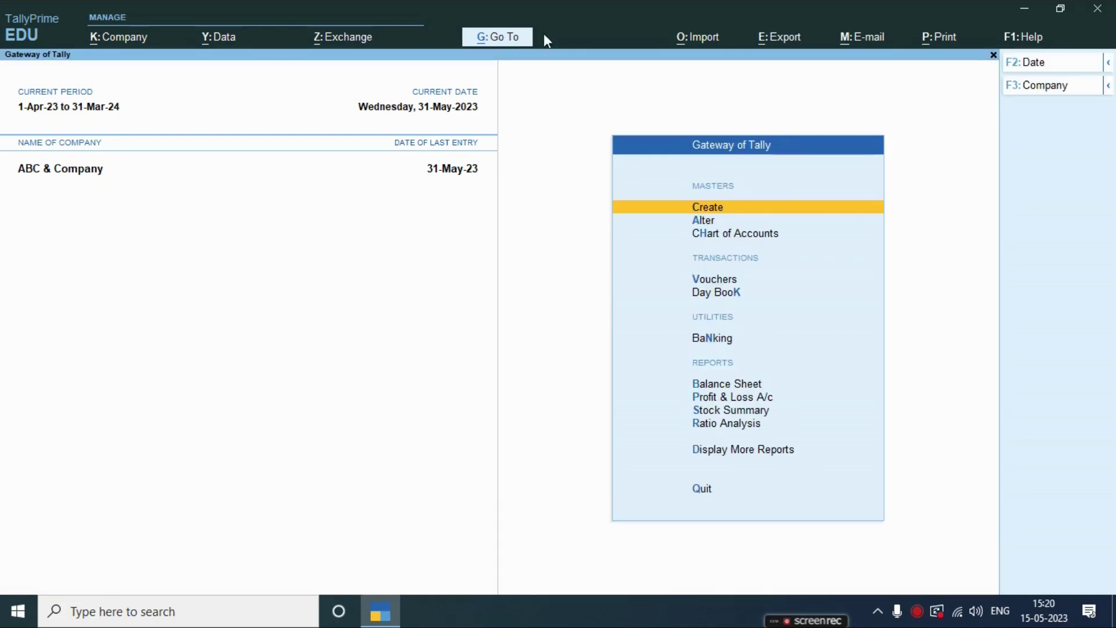
# Open the Cash/Bank Book report, show the calculator alongside it and select the Axis Bank line
pyautogui.click(498, 46)
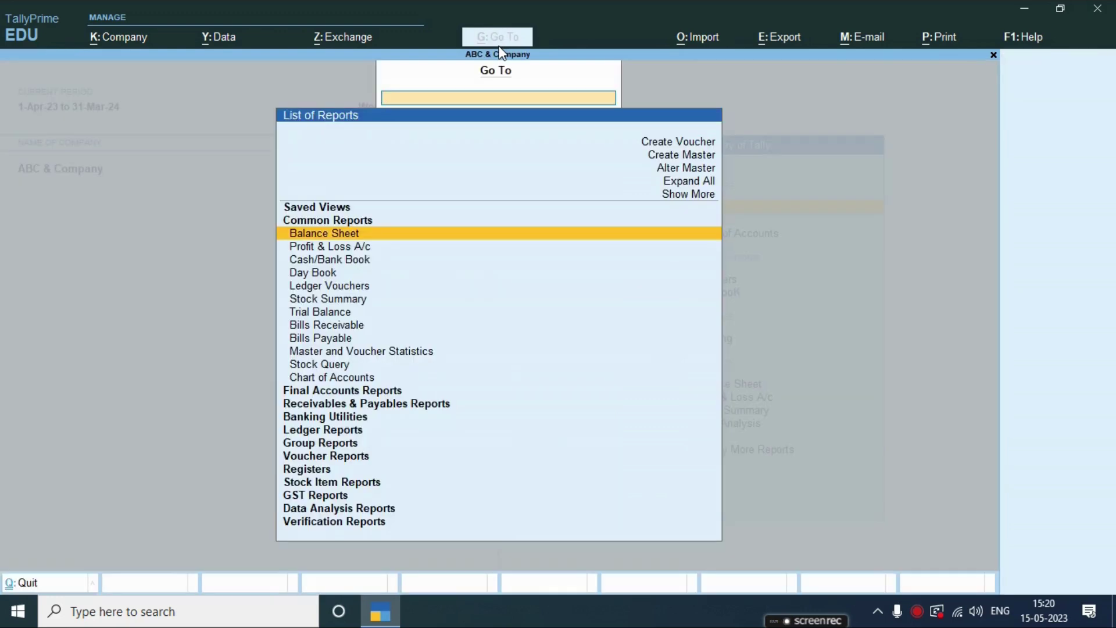
pyautogui.write('Cas')
pyautogui.press('Down')
pyautogui.press('Up')
pyautogui.press('Return')
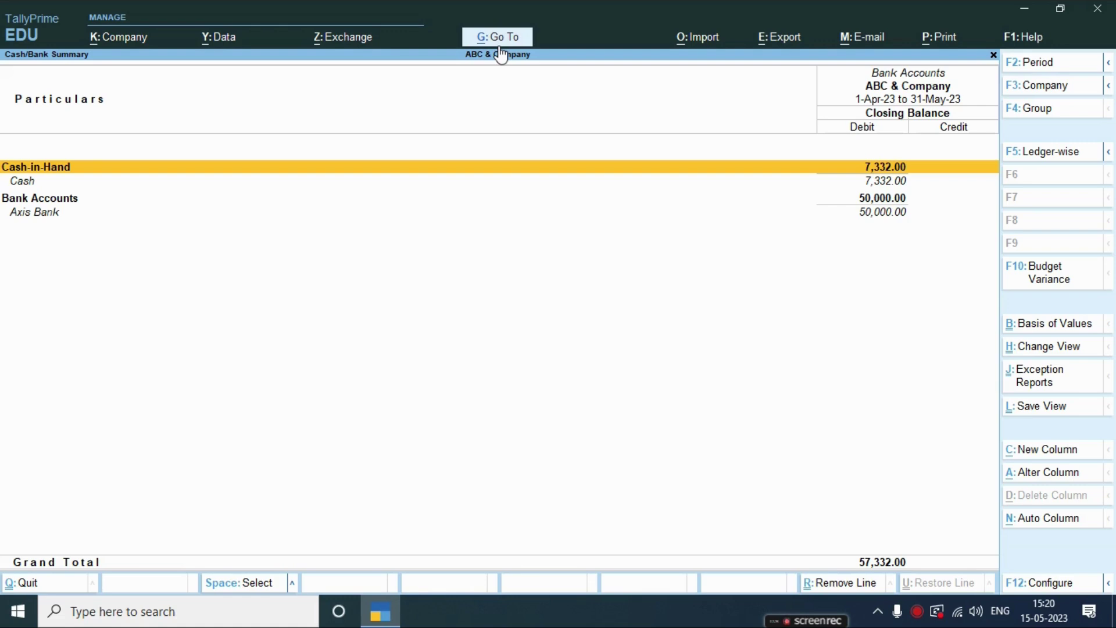
pyautogui.press('ctrl')
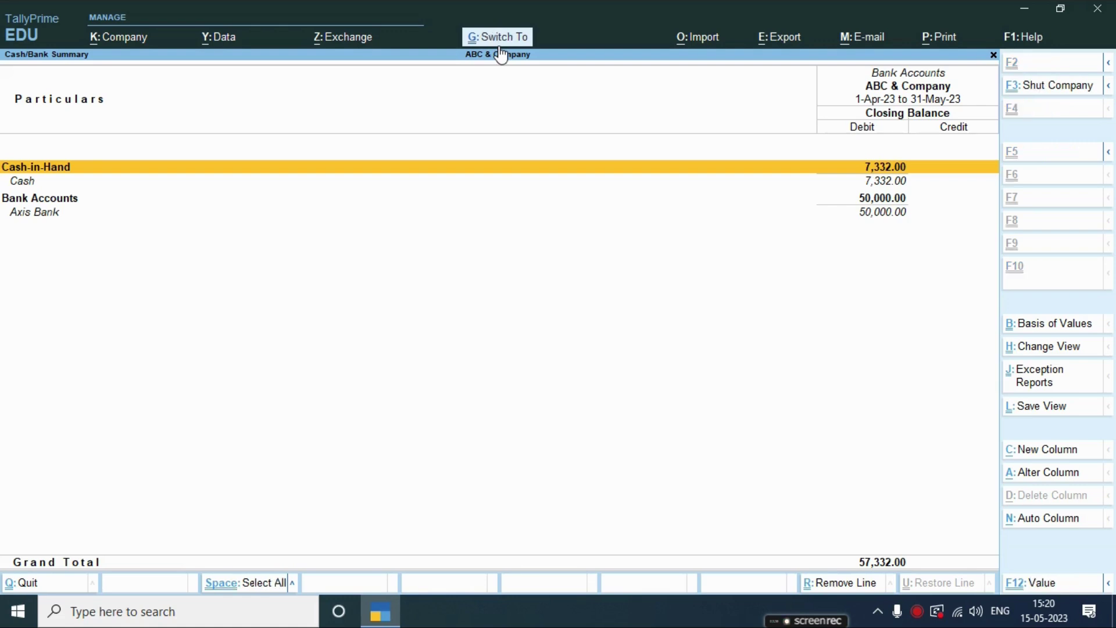
pyautogui.hotkey('ctrl', 'n')
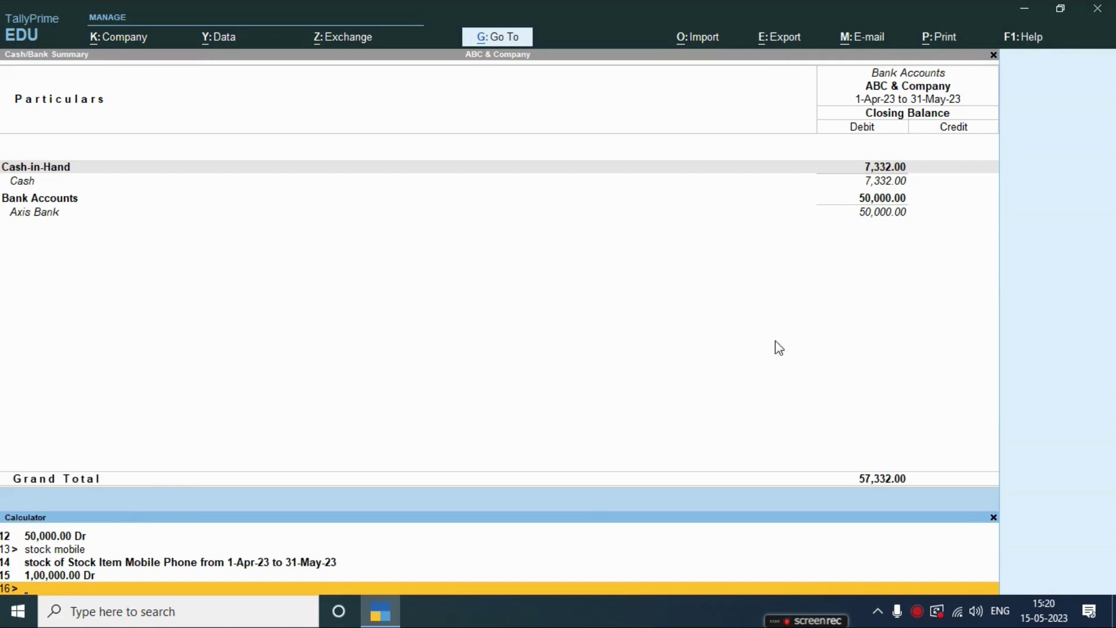
pyautogui.click(876, 211)
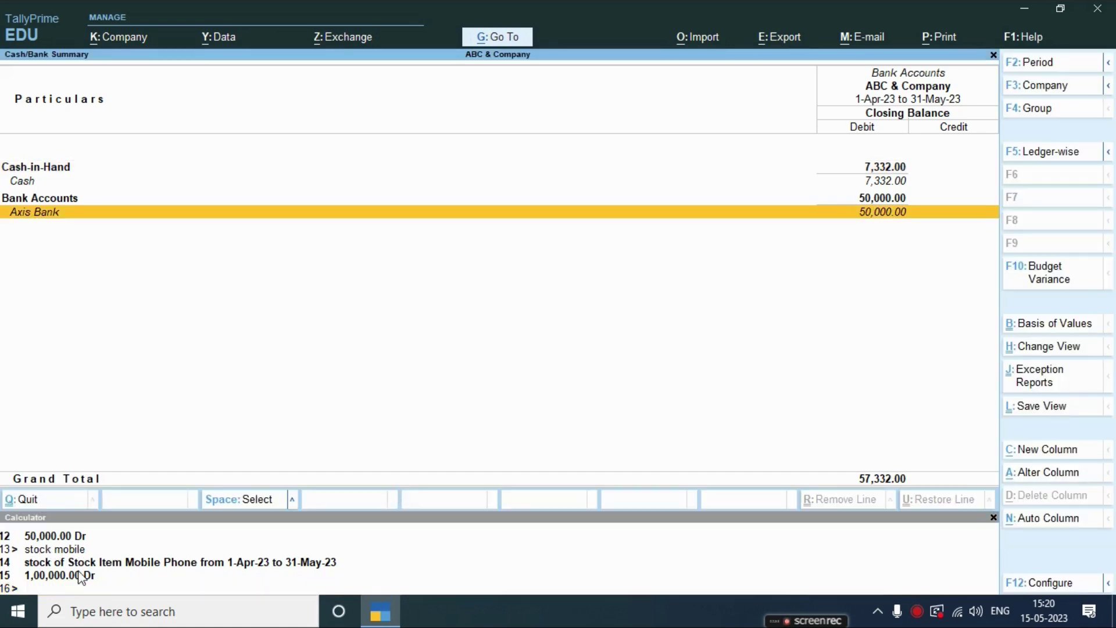
# Look back through the calculator history for the axis bank query to compare its balance, and return to the report
pyautogui.click(85, 534)
pyautogui.press('Up')
pyautogui.press('Up')
pyautogui.press('Up')
pyautogui.press('Up')
pyautogui.press('Up')
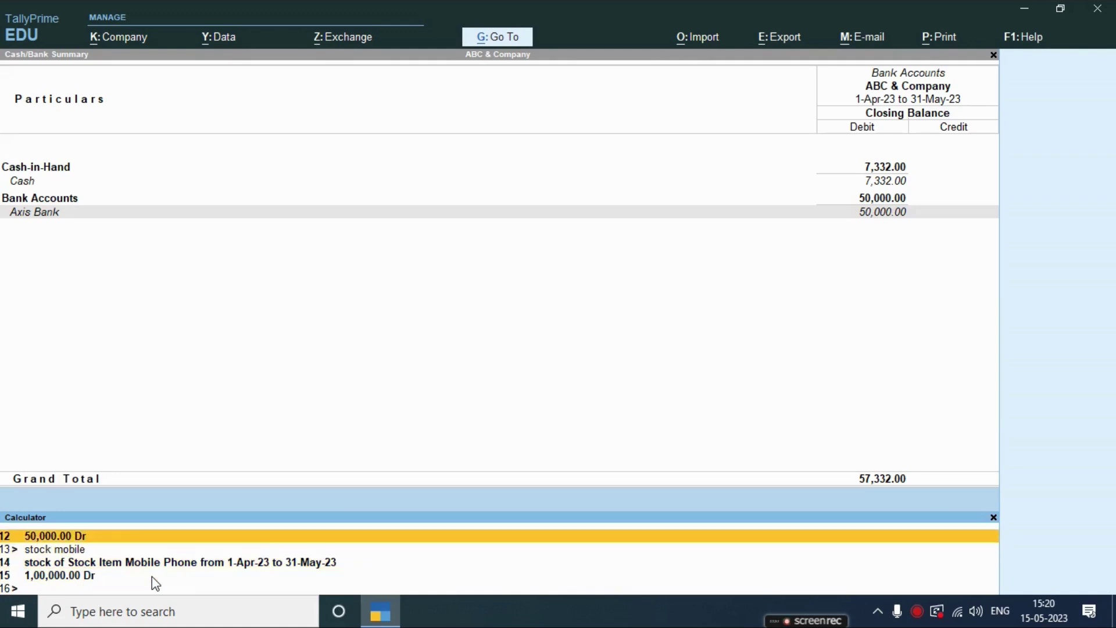
pyautogui.press('Up')
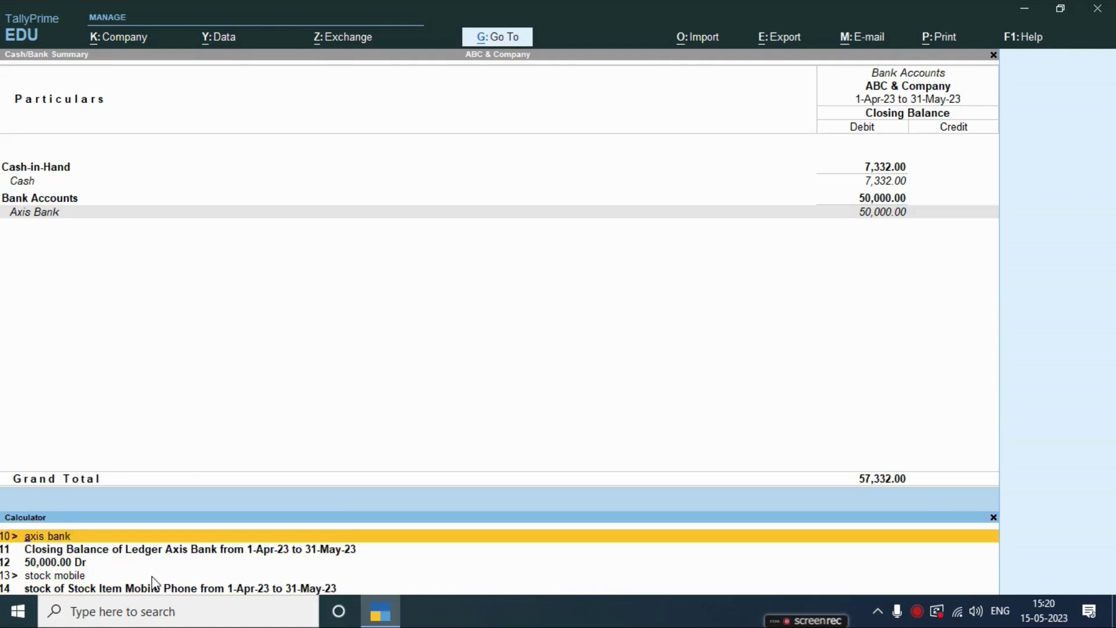
pyautogui.press('Up')
pyautogui.press('Down')
pyautogui.press('Down')
pyautogui.press('Down')
pyautogui.press('Down')
pyautogui.press('Down')
pyautogui.press('Down')
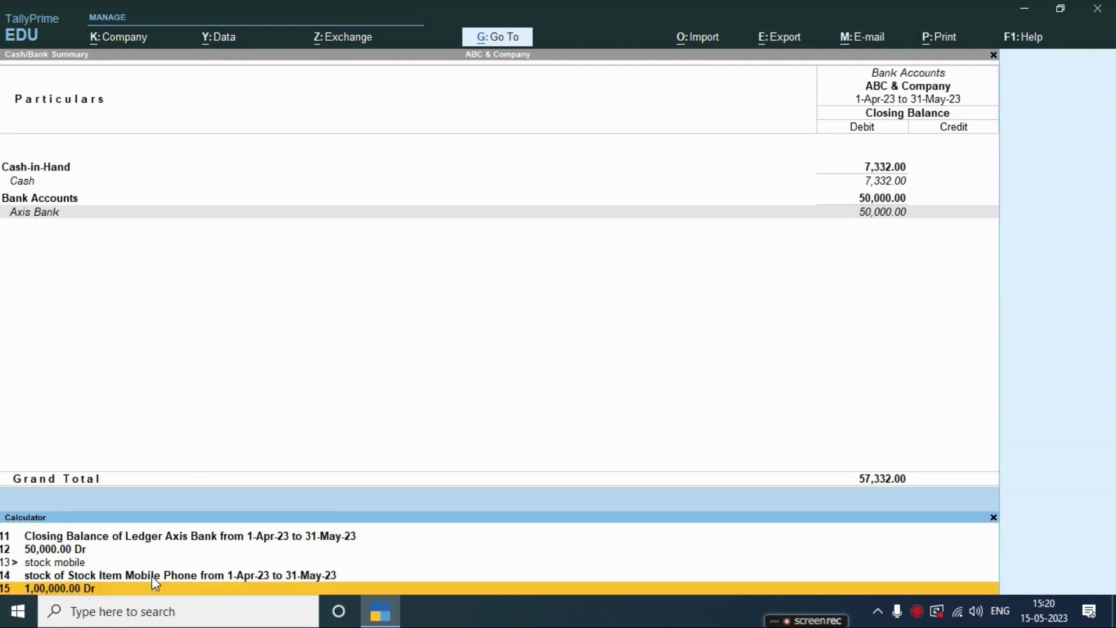
pyautogui.press('ctrl')
pyautogui.hotkey('ctrl', 'm')
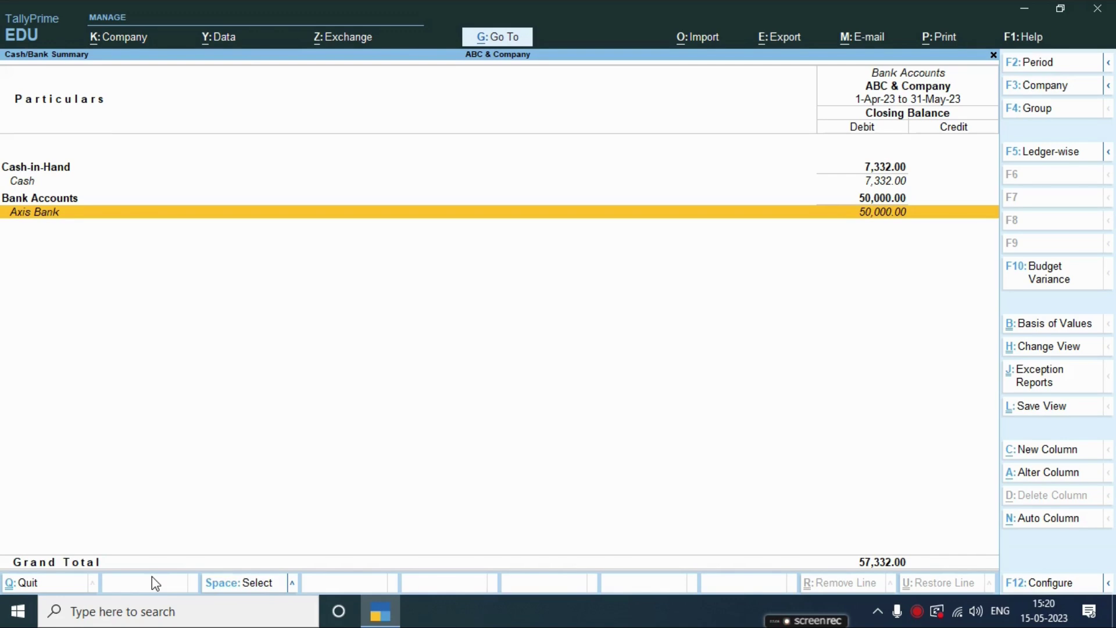
# Leave the Cash/Bank Summary and open the Stock Summary report
pyautogui.press('Escape')
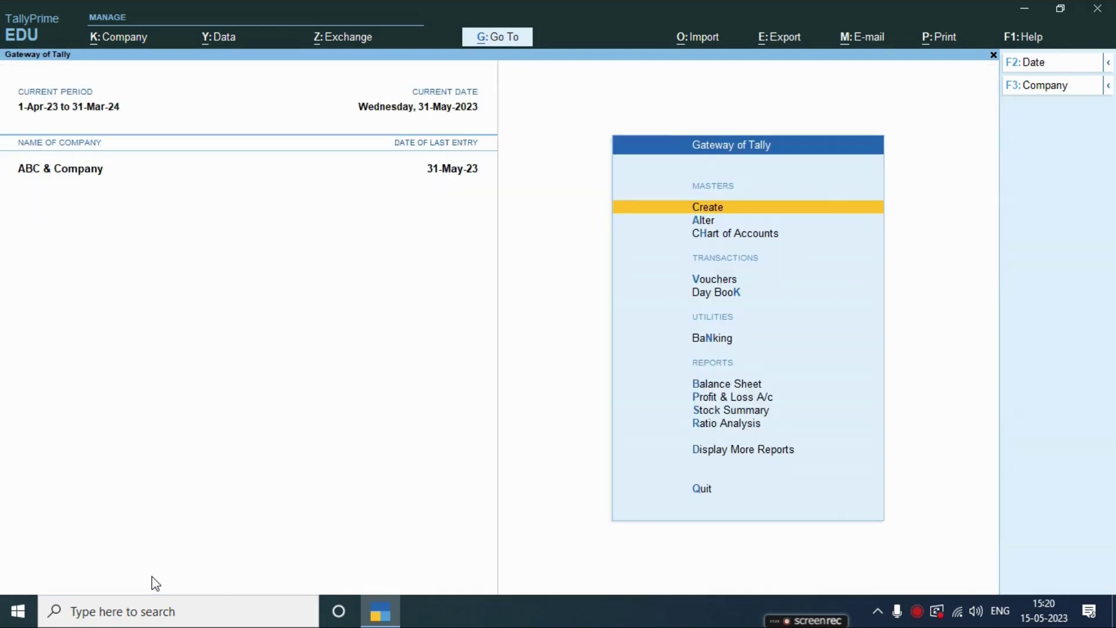
pyautogui.press('Down')
pyautogui.press('Down')
pyautogui.press('Down')
pyautogui.press('Down')
pyautogui.press('Down')
pyautogui.press('Down')
pyautogui.press('Down')
pyautogui.press('Down')
pyautogui.press('Return')
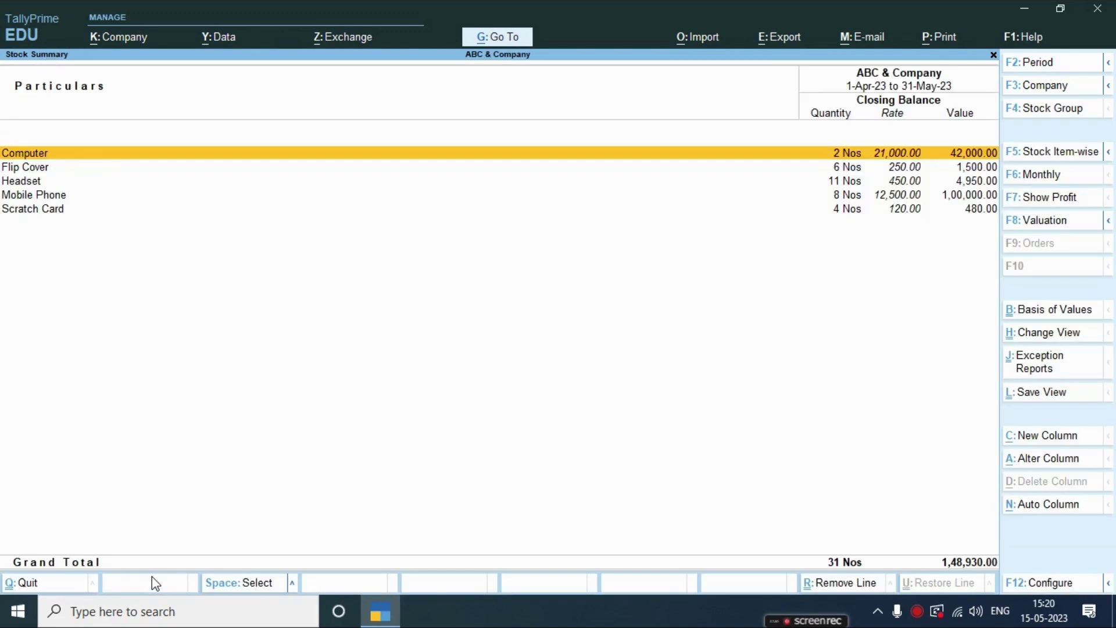
# Compare the Mobile Phone stock line with the calculator's stock mobile result, and leave the report
pyautogui.press('Down')
pyautogui.press('Down')
pyautogui.press('Down')
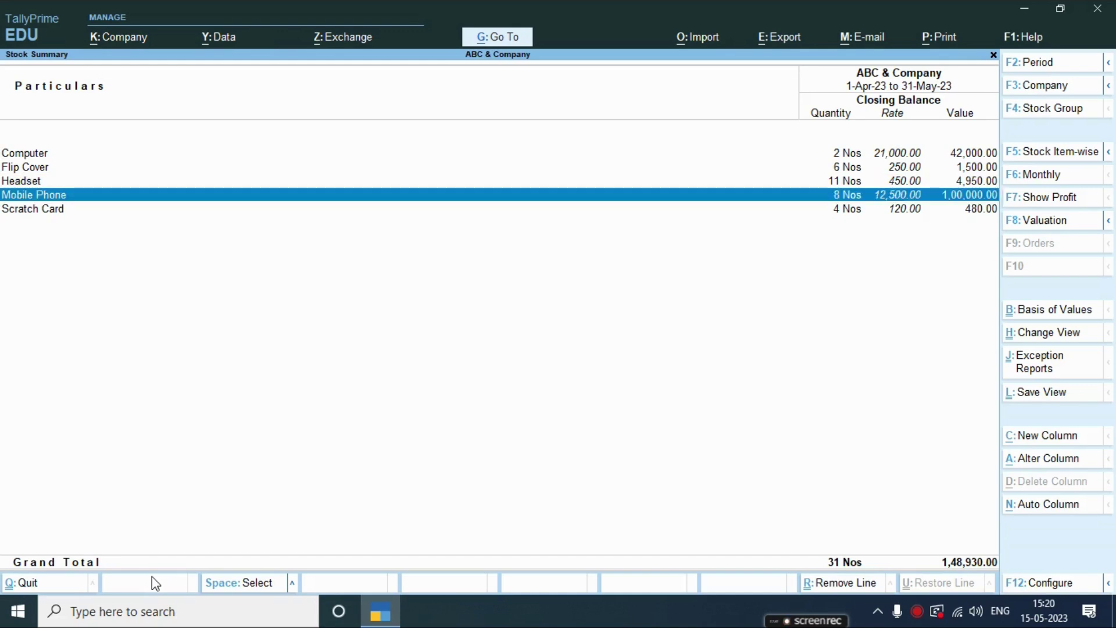
pyautogui.hotkey('ctrl', 'n')
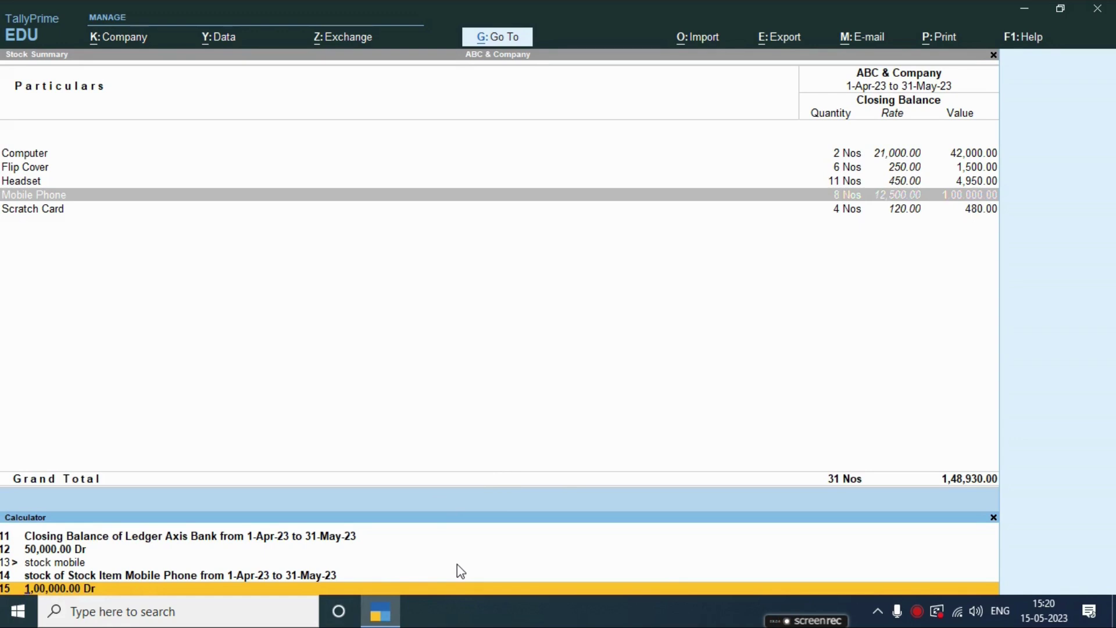
pyautogui.hotkey('ctrl', 'm')
pyautogui.press('Escape')
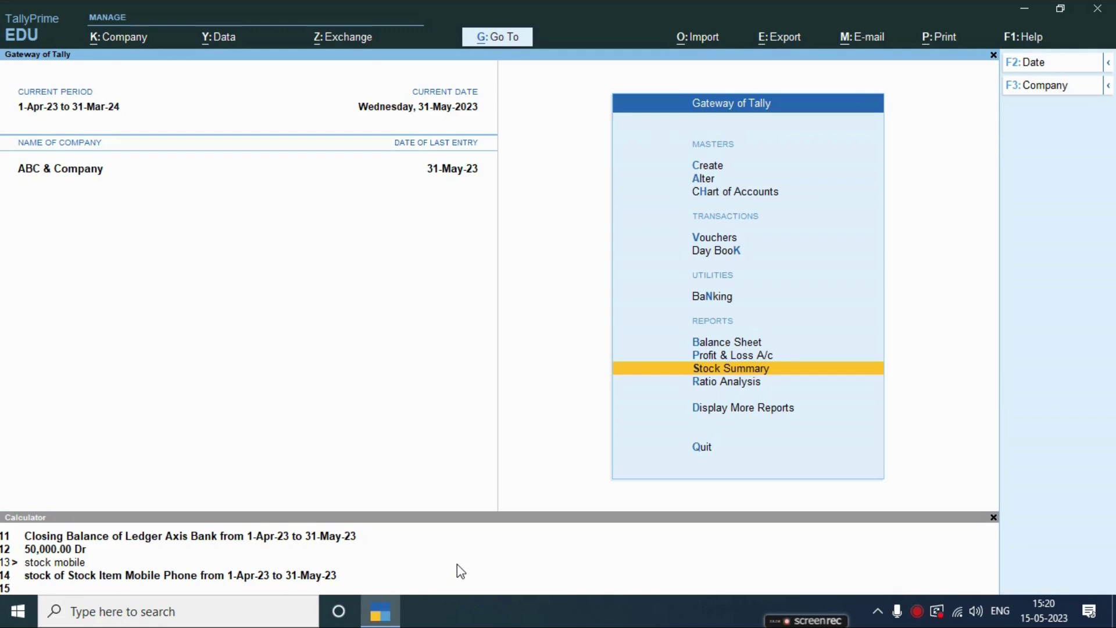
# Query the closing balances of the ledgers matching xyz and national in the calculator
pyautogui.hotkey('ctrl', 'n')
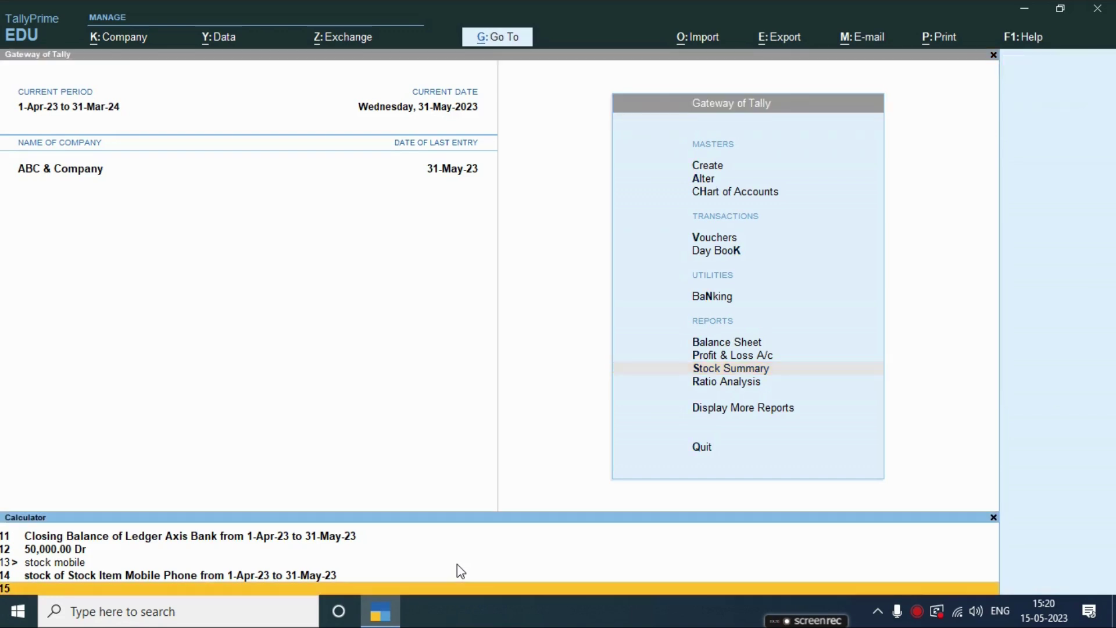
pyautogui.write('xyz')
pyautogui.press('Return')
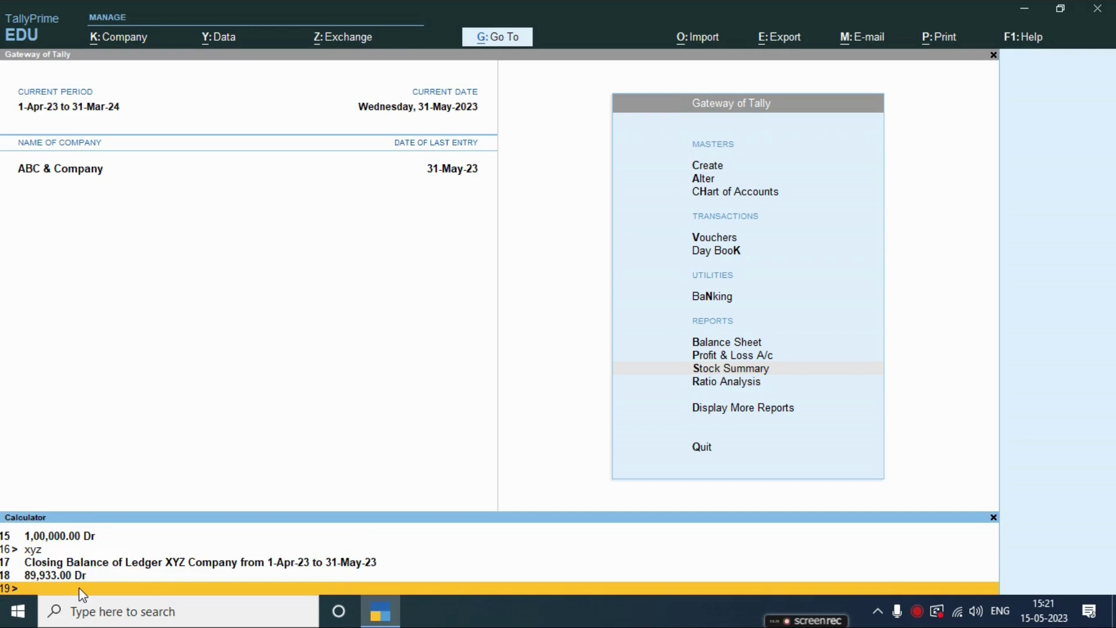
pyautogui.write('national')
pyautogui.press('Return')
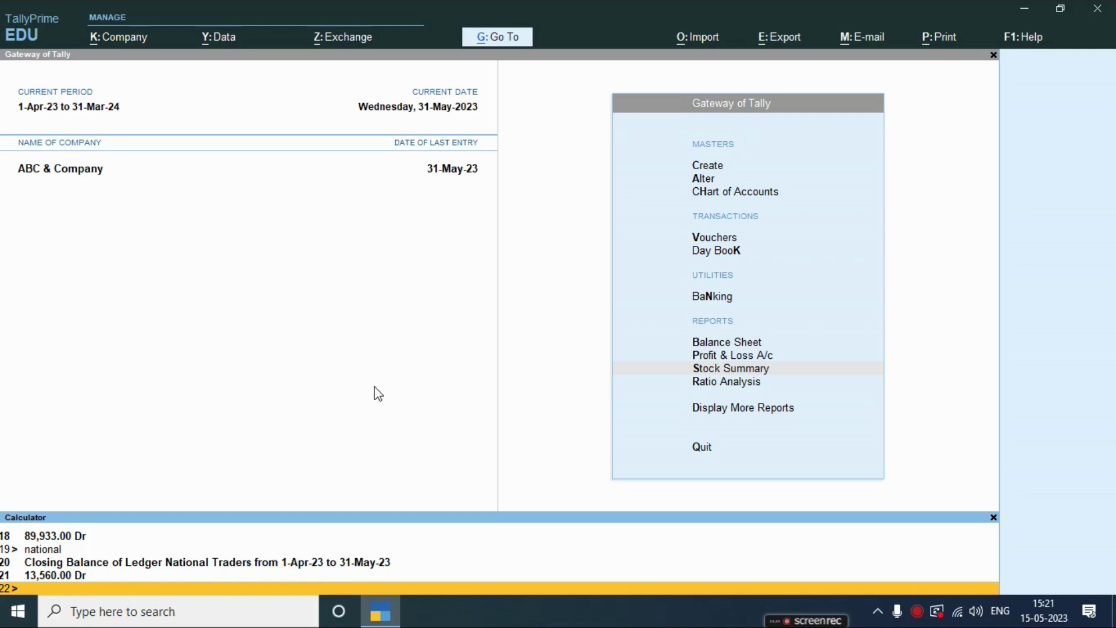
# Dismiss the quit prompt and close the calculator pane on the Gateway of Tally
pyautogui.hotkey('ctrl', 'm')
pyautogui.press('Escape')
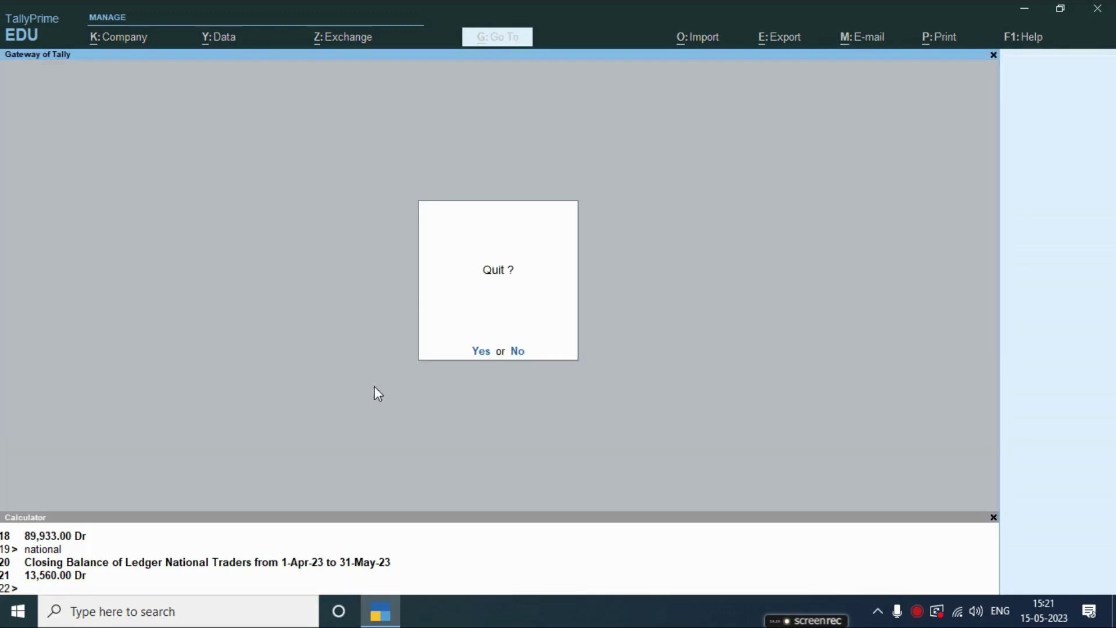
pyautogui.press('n')
pyautogui.press('ctrl')
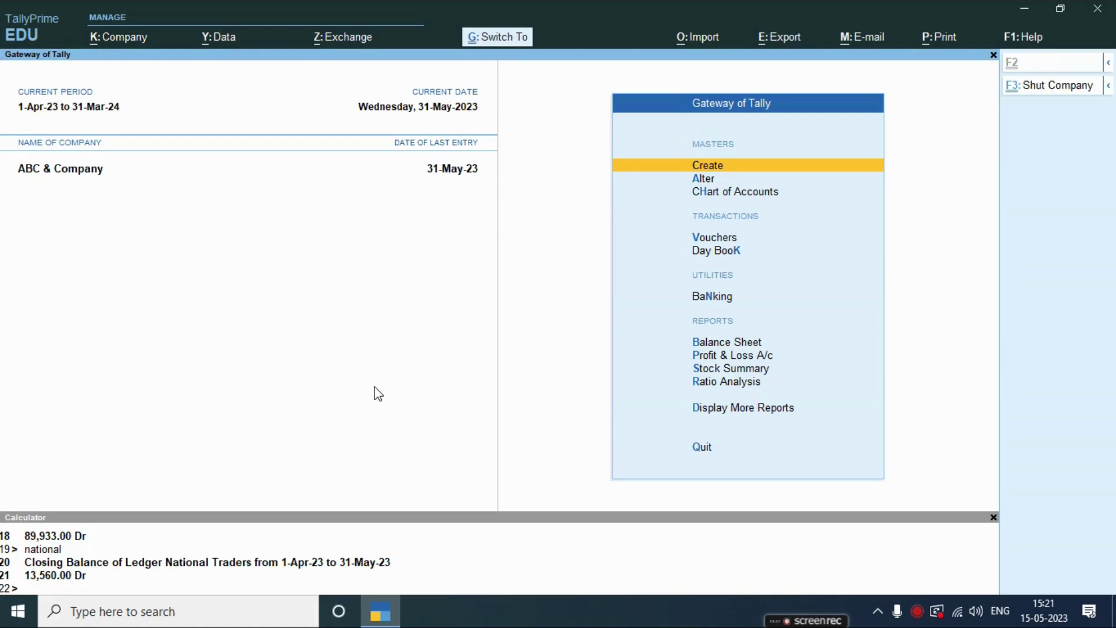
pyautogui.hotkey('ctrl', 'n')
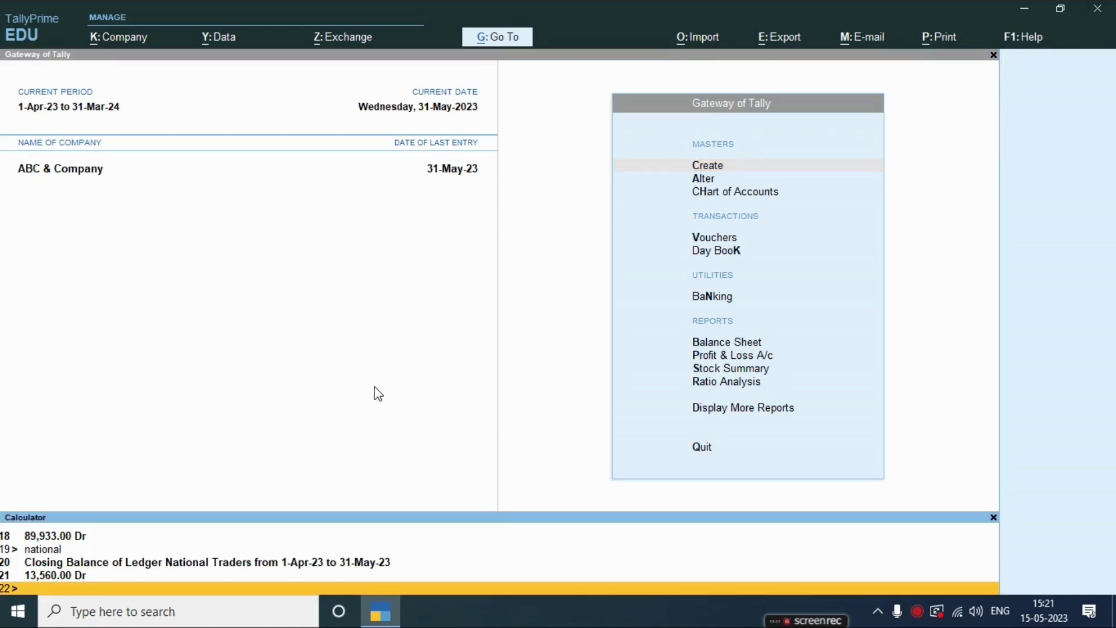
pyautogui.press('ctrl')
pyautogui.hotkey('ctrl', 'm')
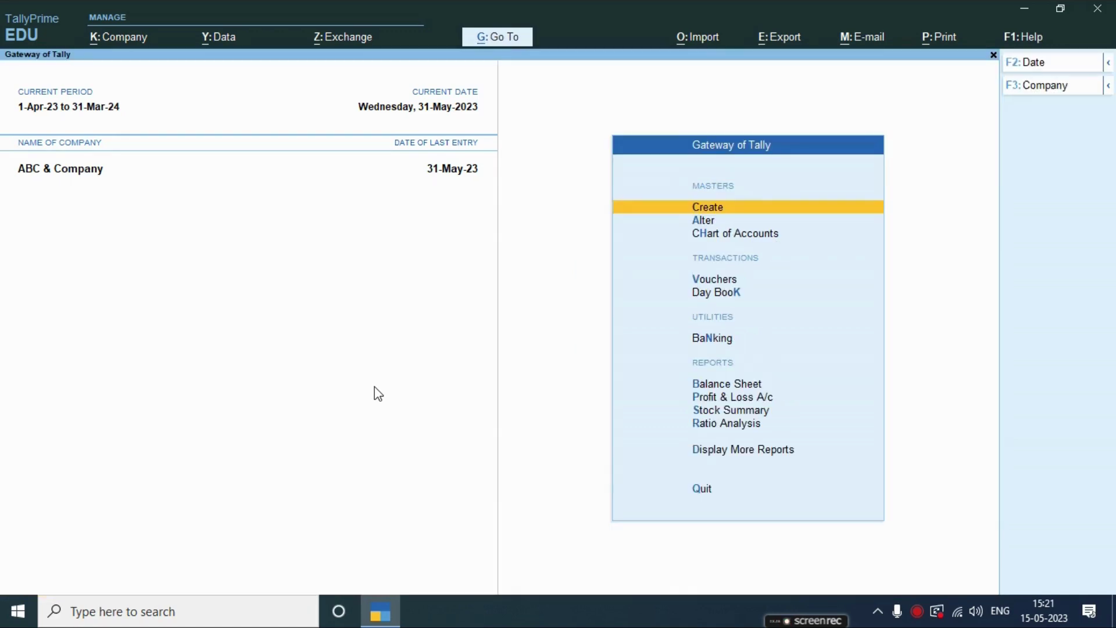
# Start a payment voucher with Cash as the account and Conveyance as the ledger under Particulars
pyautogui.press('Down')
pyautogui.press('Down')
pyautogui.press('Down')
pyautogui.press('Down')
pyautogui.press('Up')
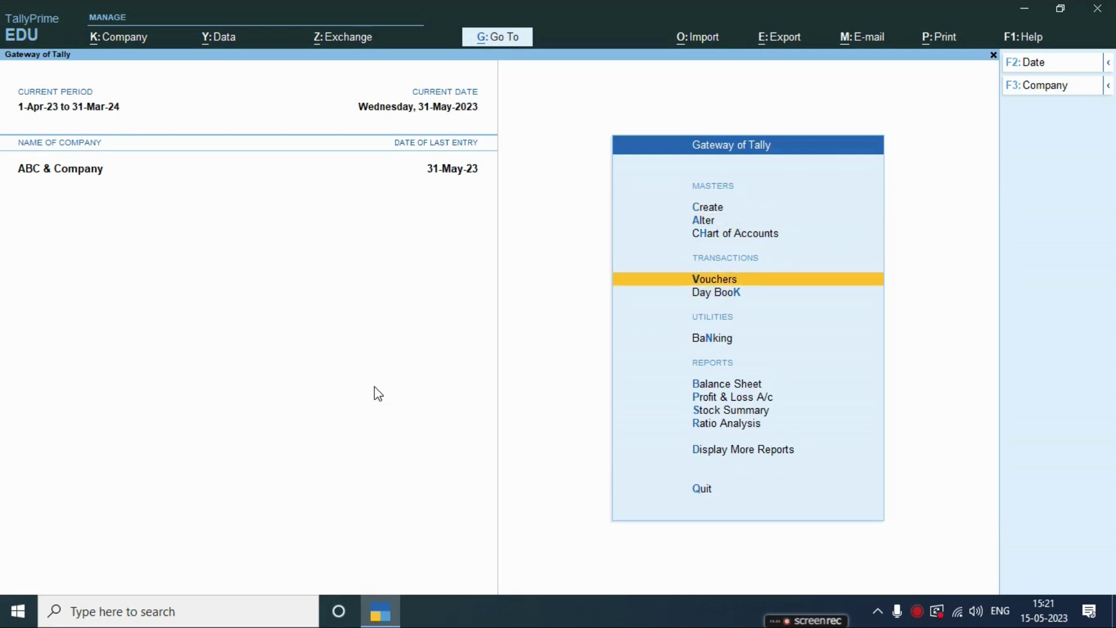
pyautogui.press('Return')
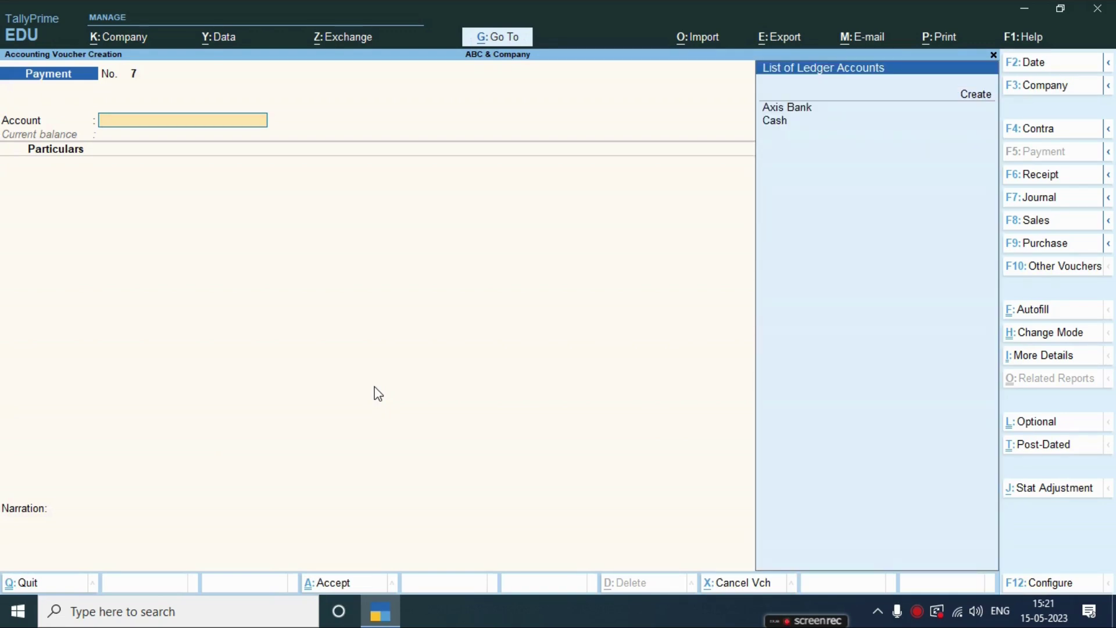
pyautogui.press('Return')
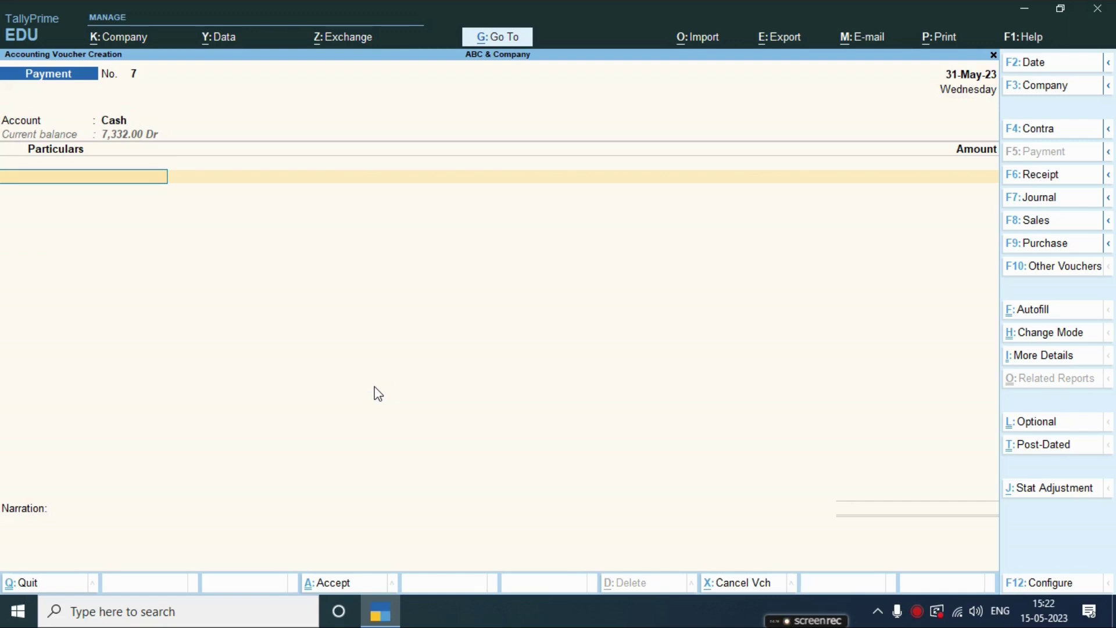
pyautogui.write('C')
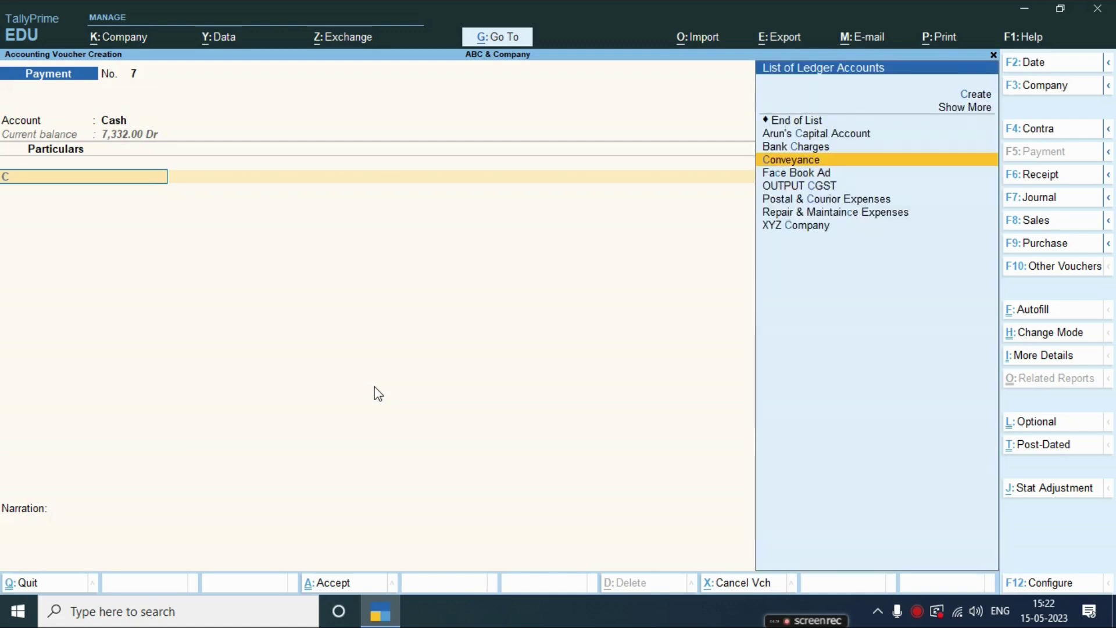
pyautogui.write('on')
pyautogui.press('Return')
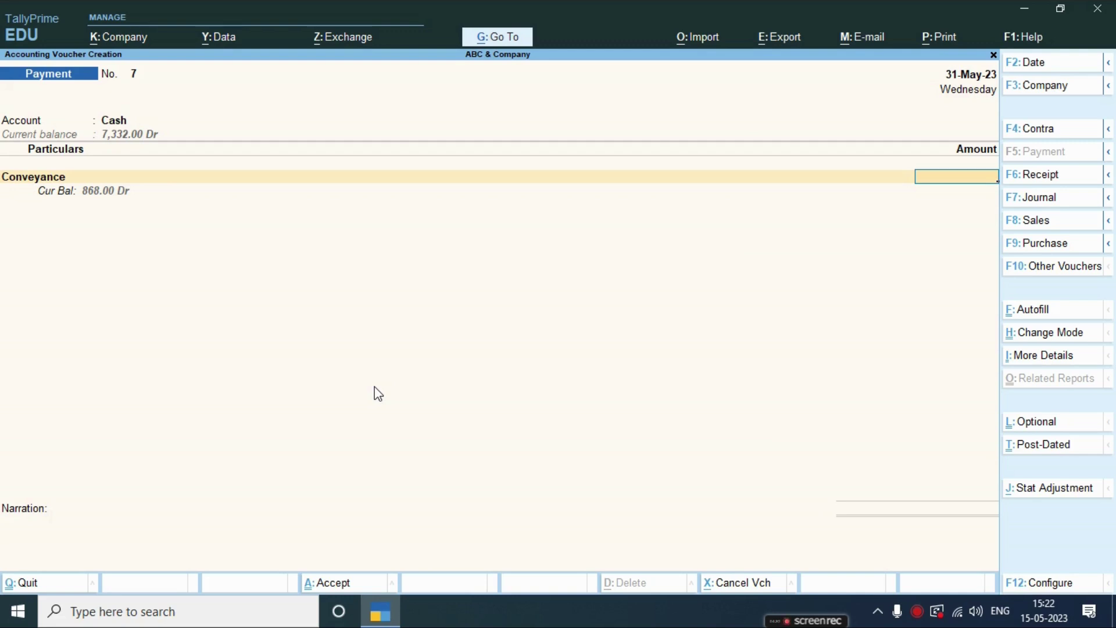
# Fill in the Conveyance amount by calculating 12+520+630+523 in the calculator, and accept the payment voucher
pyautogui.press('alt')
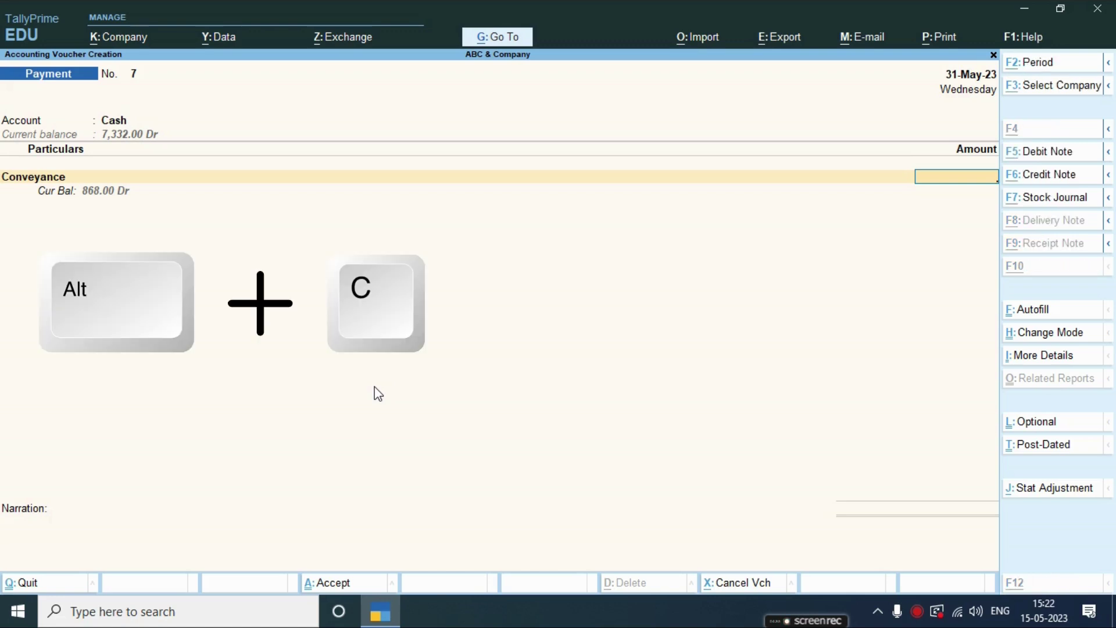
pyautogui.hotkey('alt', 'c')
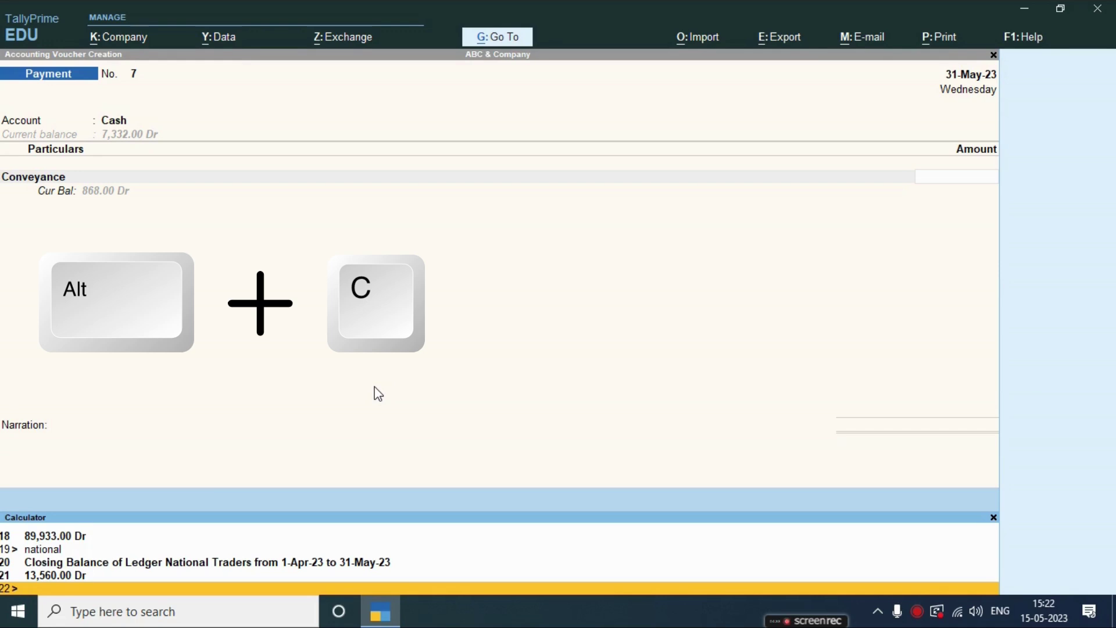
pyautogui.write('12+520+6')
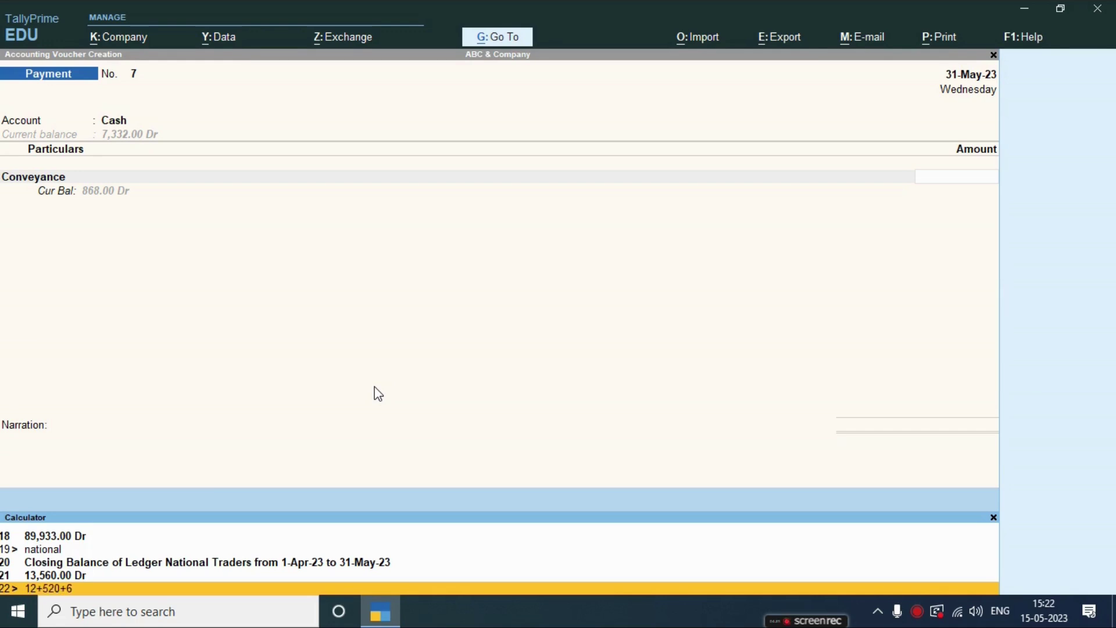
pyautogui.write('30+523')
pyautogui.press('Return')
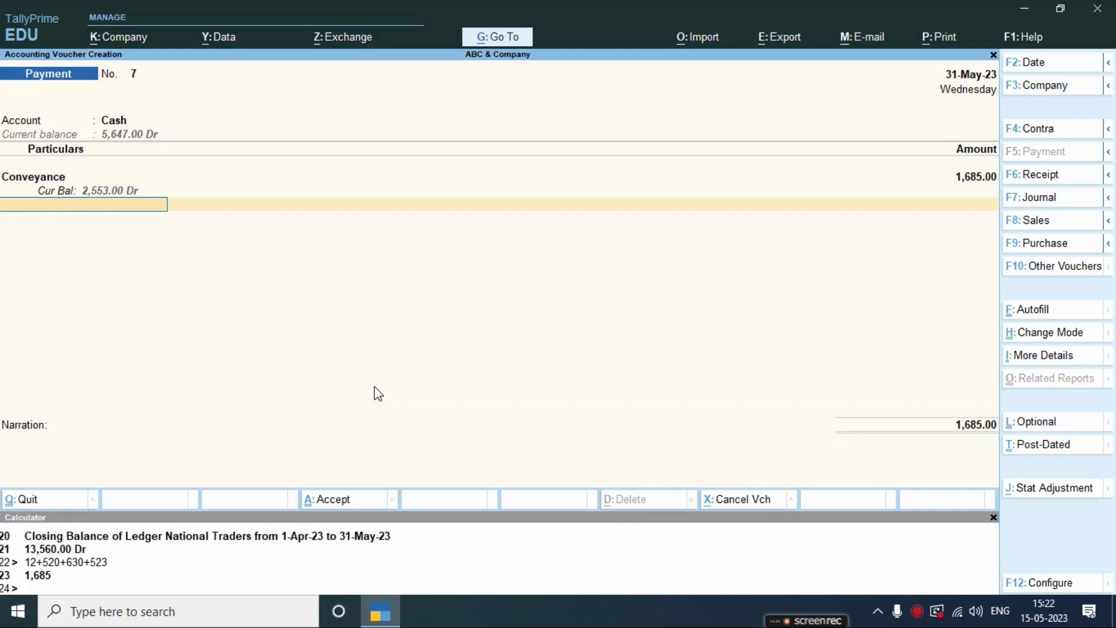
pyautogui.press('Return')
pyautogui.press('Return')
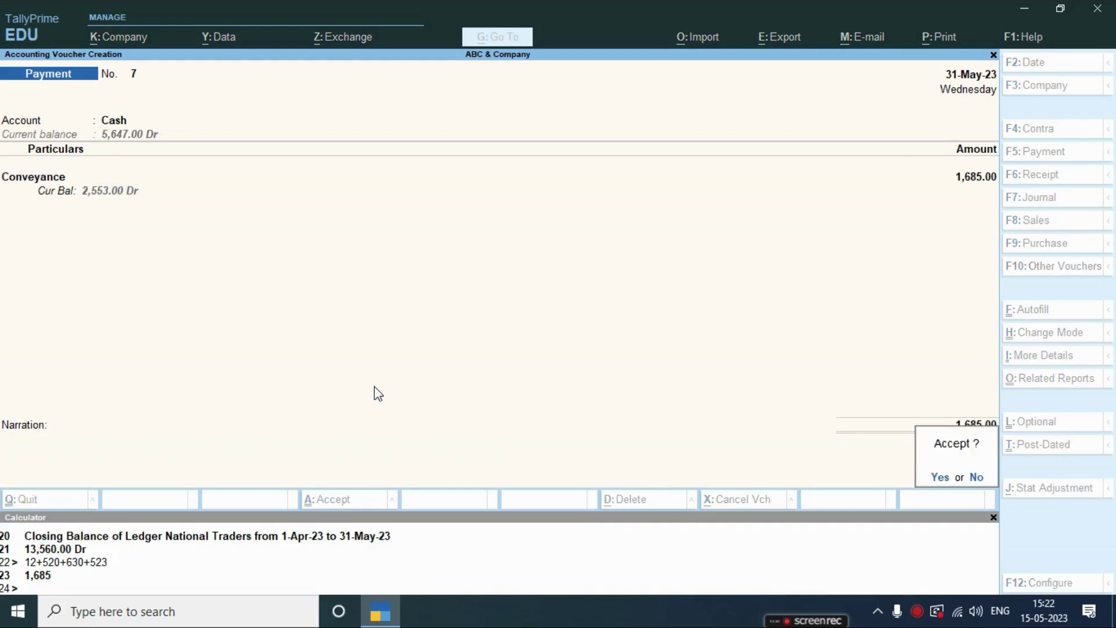
pyautogui.press('y')
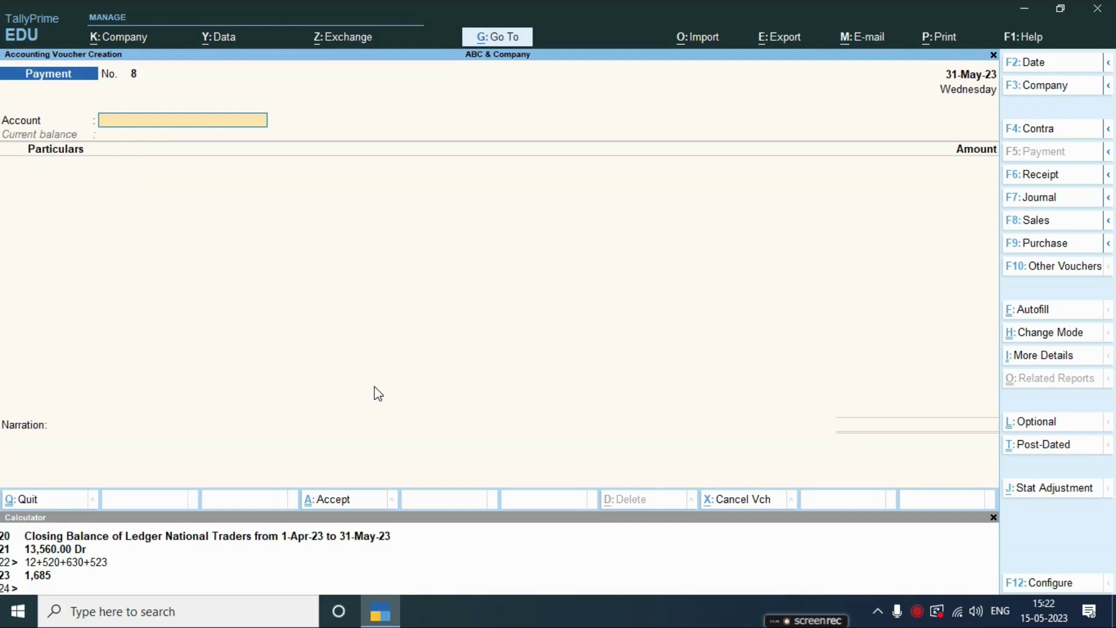
# Start a receipt voucher with Axis Bank as the account and National Traders as the ledger under Particulars
pyautogui.press('F6')
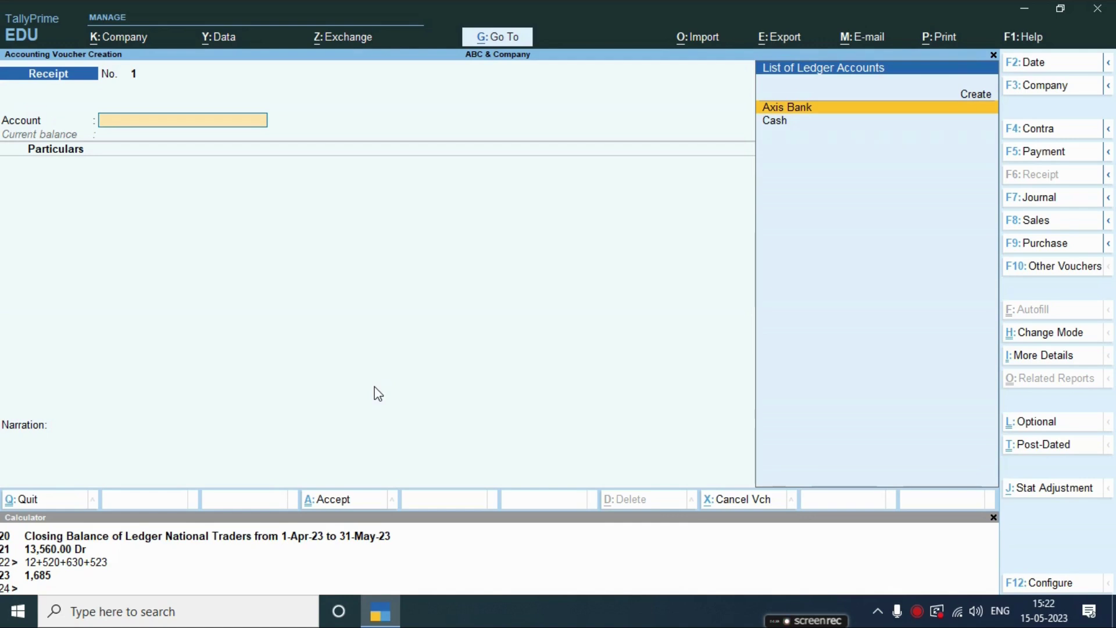
pyautogui.press('Return')
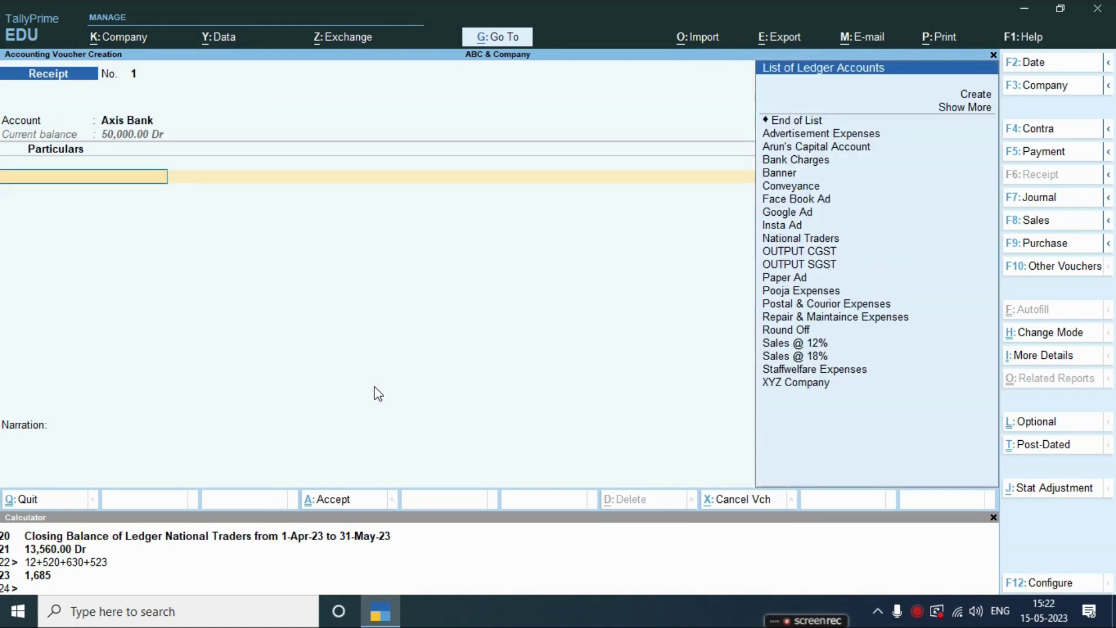
pyautogui.write('Na')
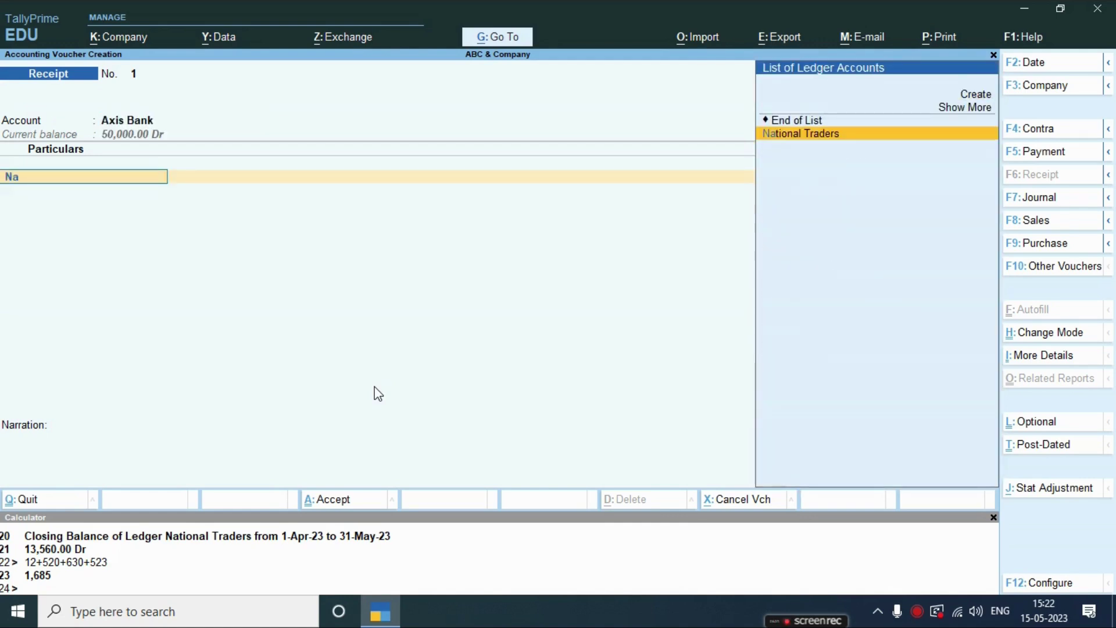
pyautogui.press('Return')
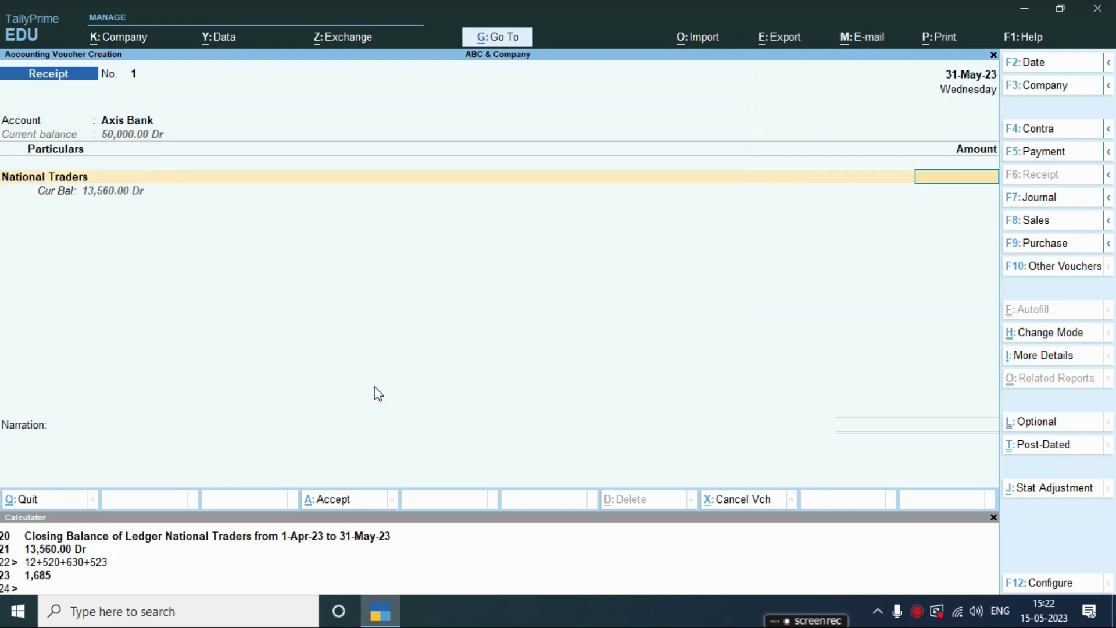
# Fill in the National Traders amount by calculating 1200+1250+3600 in the calculator
pyautogui.hotkey('ctrl', 'n')
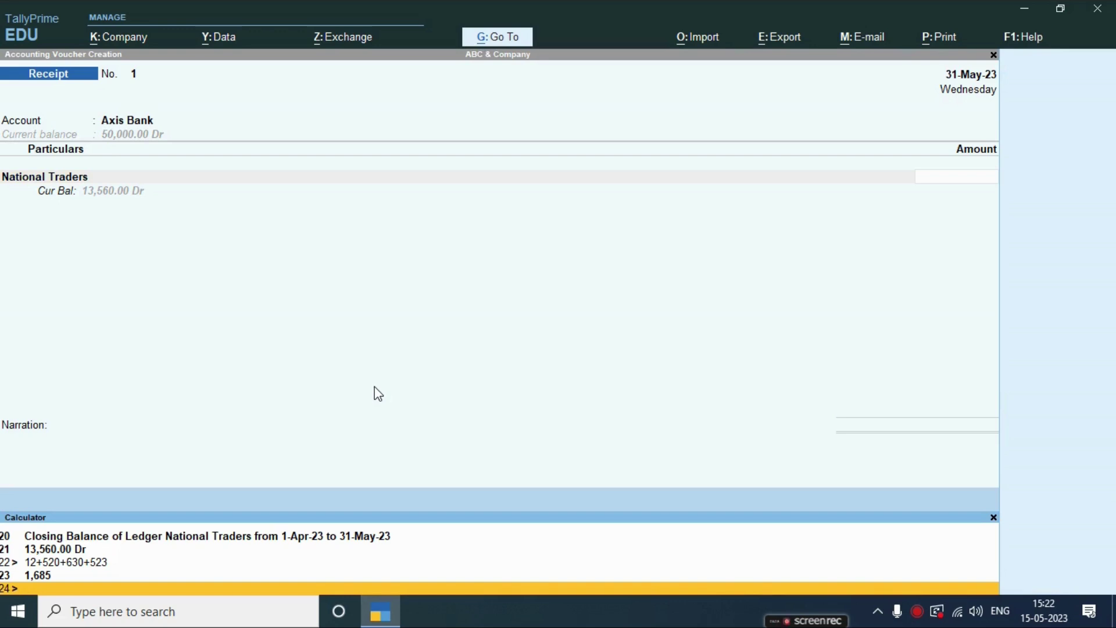
pyautogui.write('1200+1250+3600')
pyautogui.press('Return')
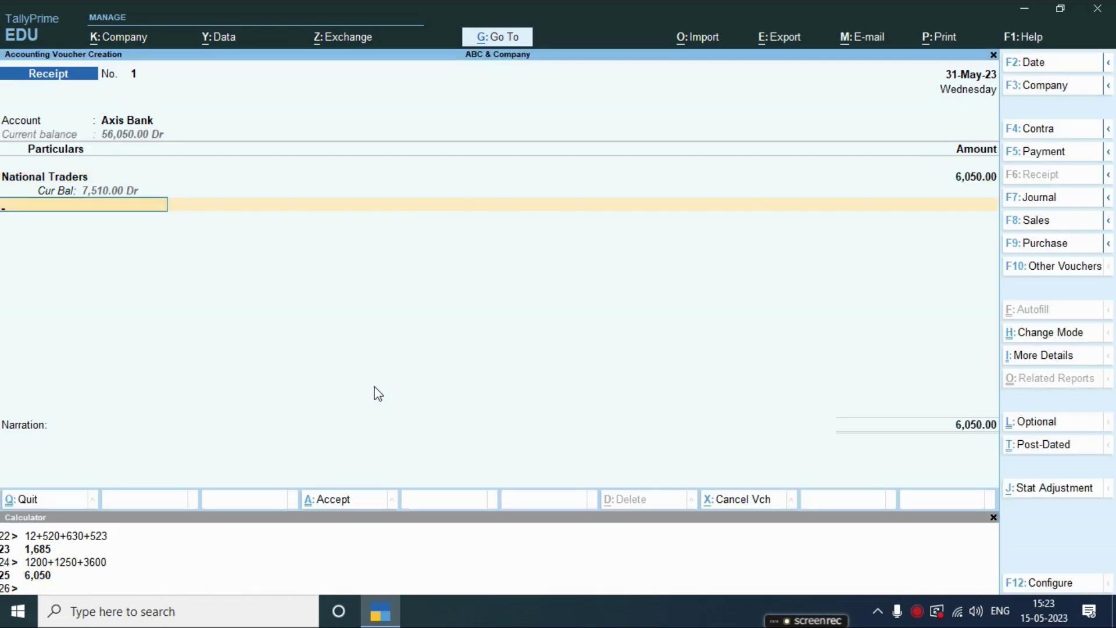